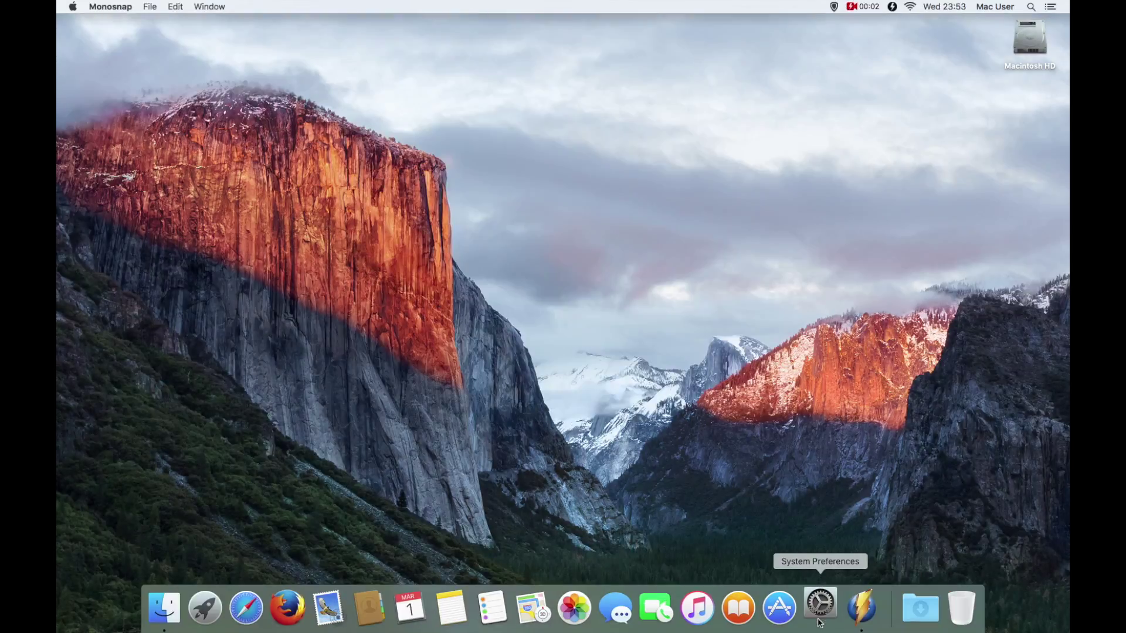
Step: Open Users & Groups in System Preferences and unlock it with the admin password
{"action": "left_click", "coordinate": [819, 602]}
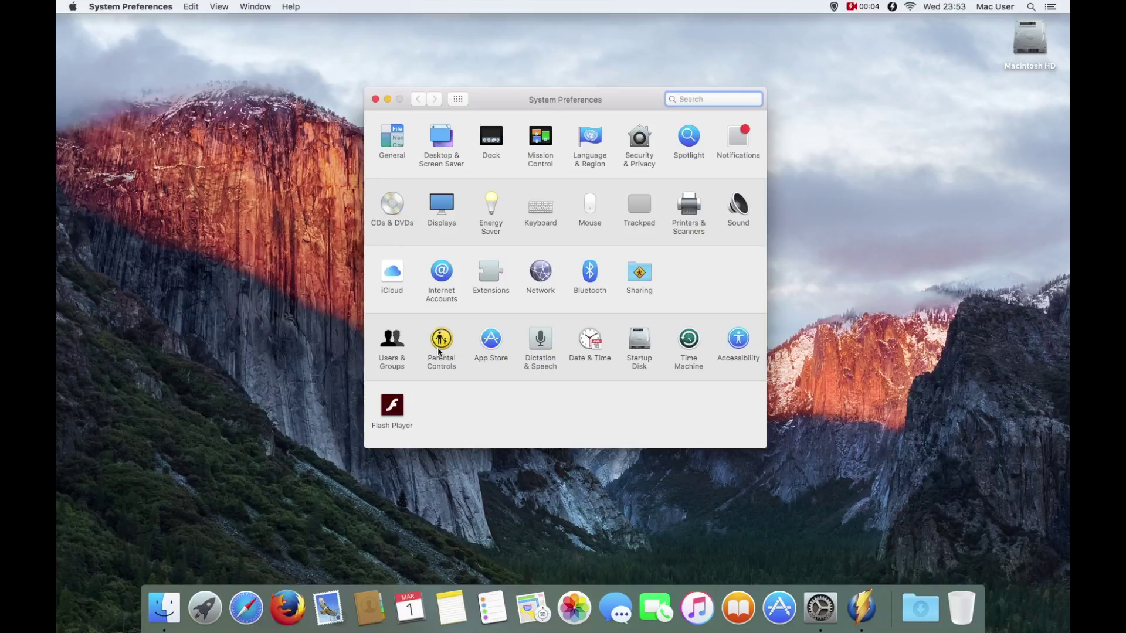
{"action": "left_click", "coordinate": [393, 340]}
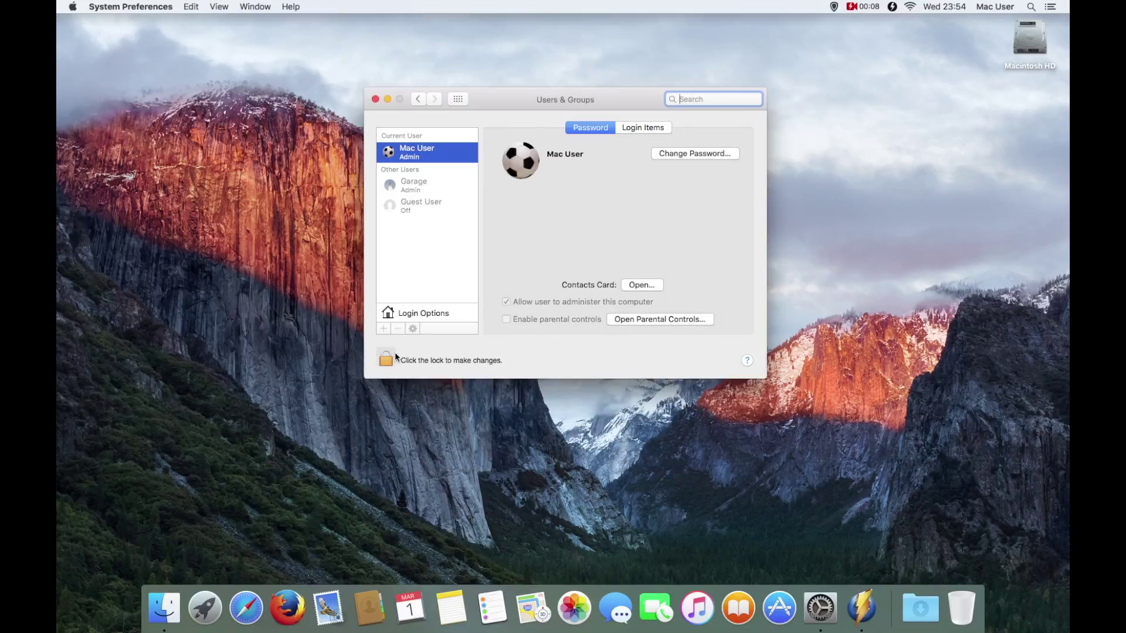
{"action": "left_click", "coordinate": [386, 359]}
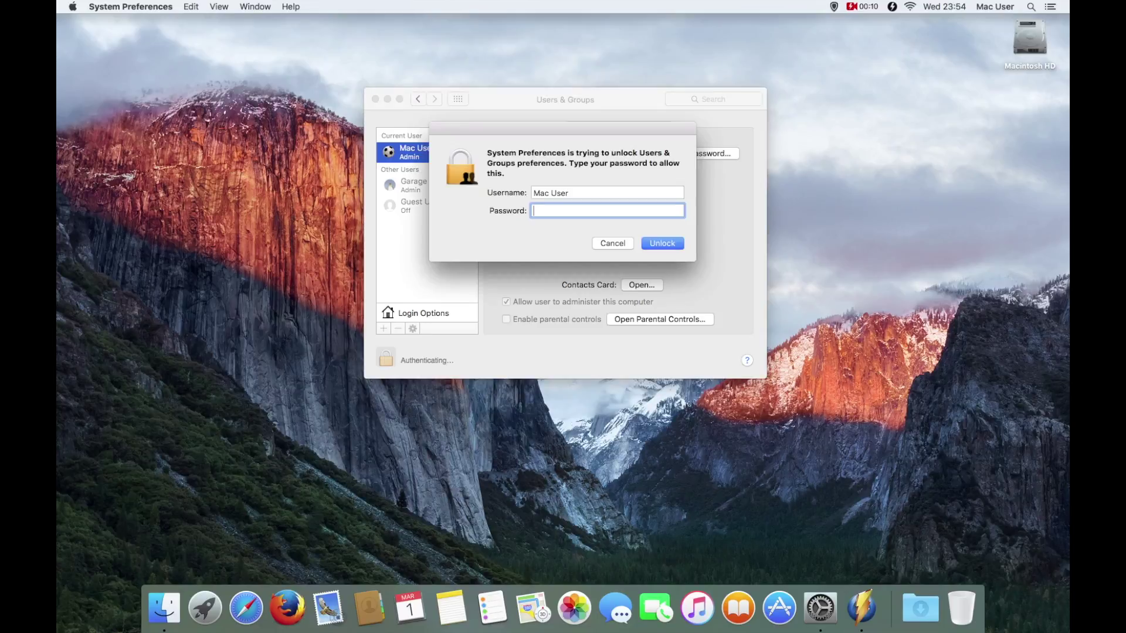
{"action": "type", "text": "••••••"}
{"action": "key", "text": "Return"}
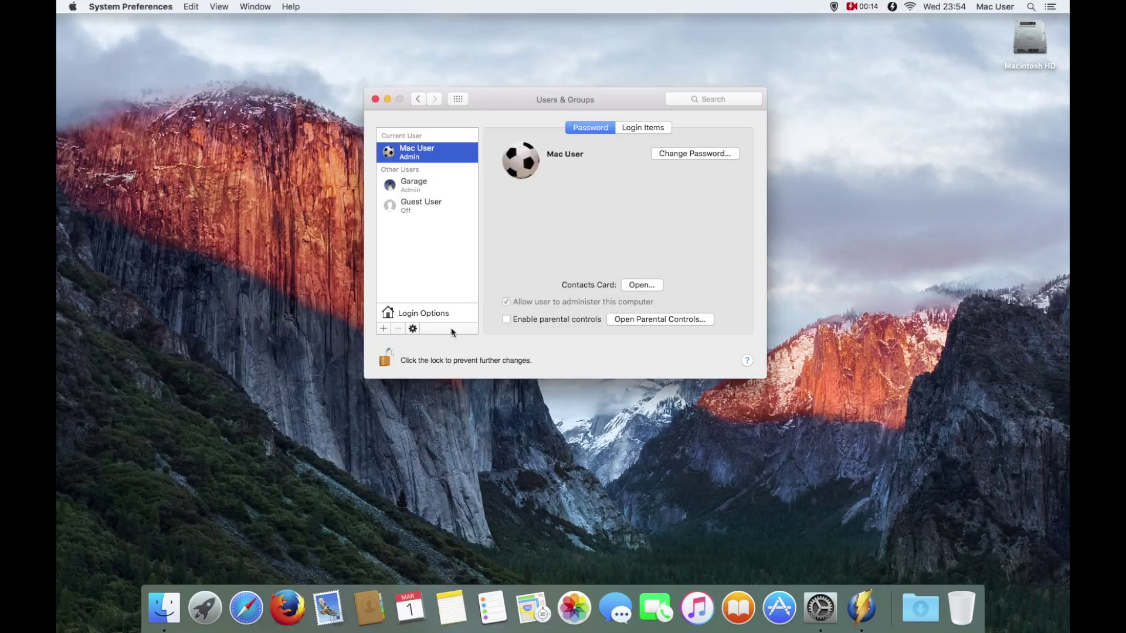
Step: Start a new user account and keep its account type as Standard
{"action": "left_click", "coordinate": [385, 329]}
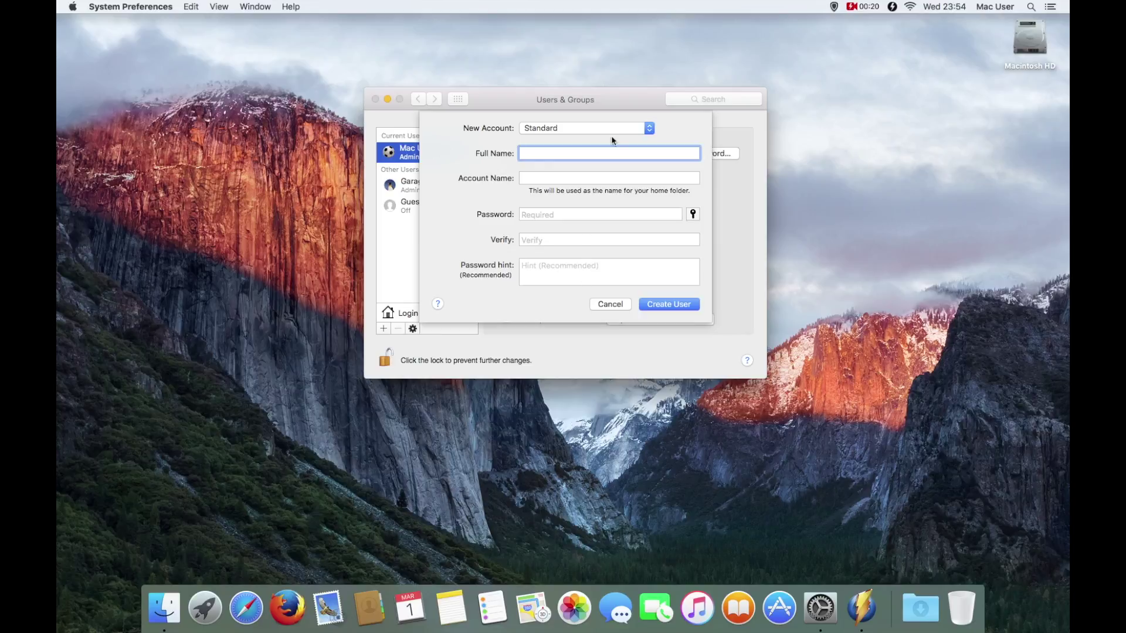
{"action": "left_click", "coordinate": [649, 128]}
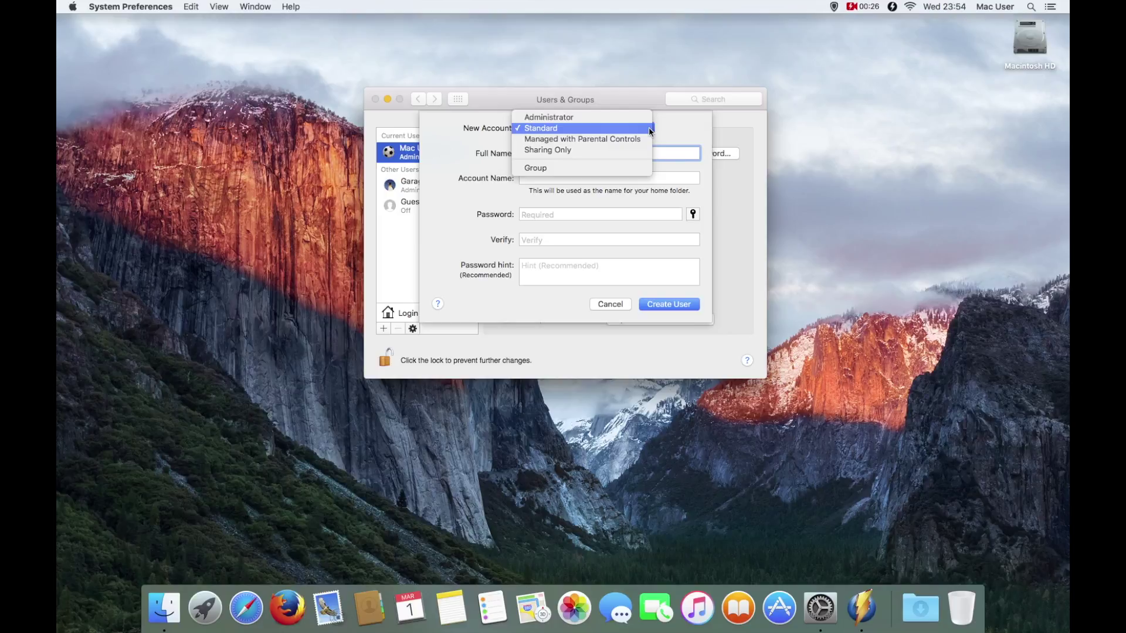
{"action": "left_click", "coordinate": [677, 134]}
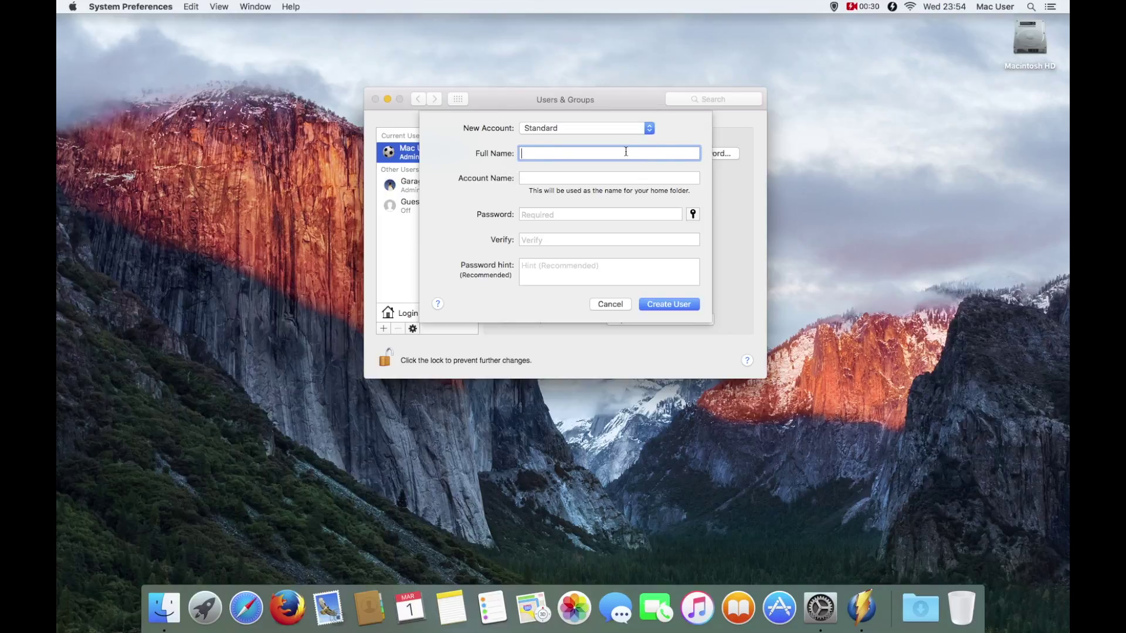
Step: Enter full name 'test 1', the password twice and a password hint, then create the account
{"action": "type", "text": "test 1"}
{"action": "key", "text": "Tab"}
{"action": "key", "text": "Tab"}
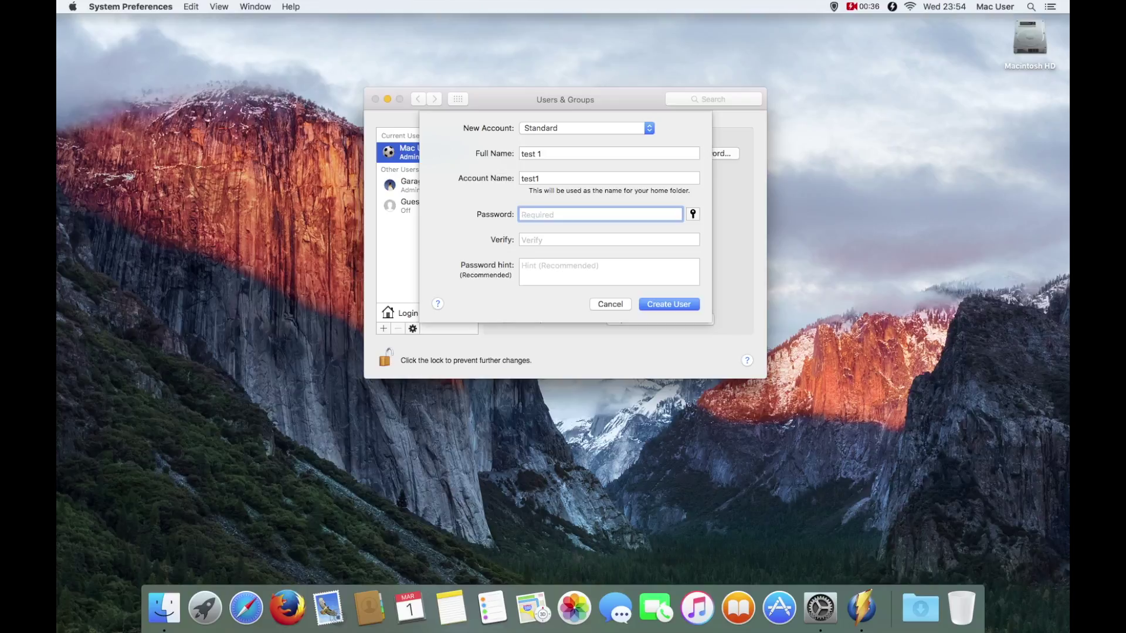
{"action": "type", "text": "12345"}
{"action": "key", "text": "Tab"}
{"action": "type", "text": "12345"}
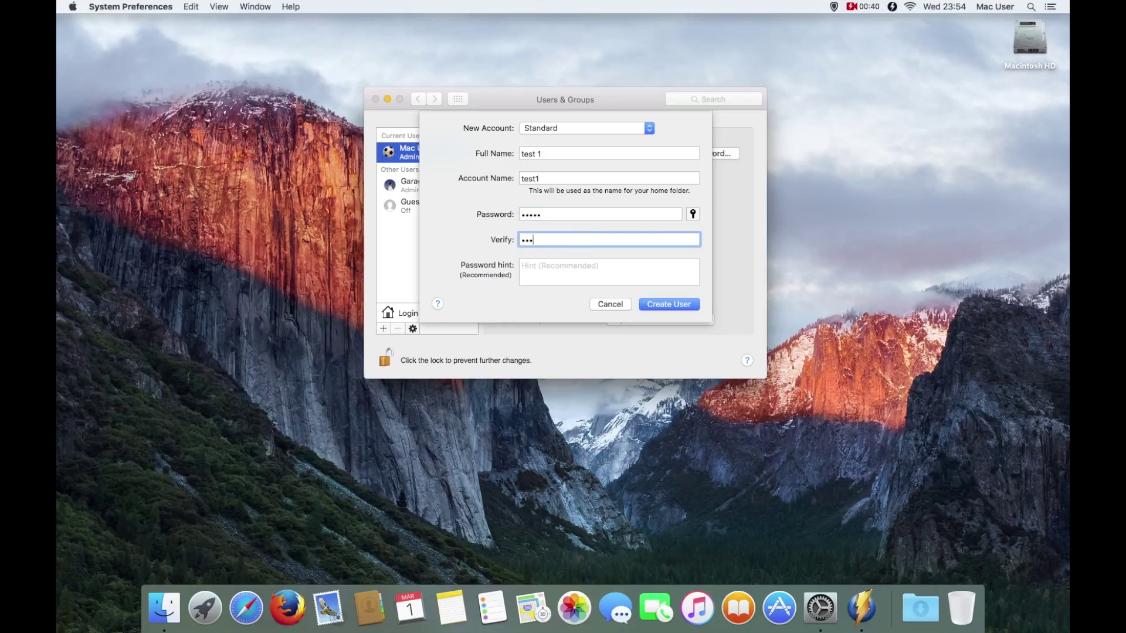
{"action": "key", "text": "Tab"}
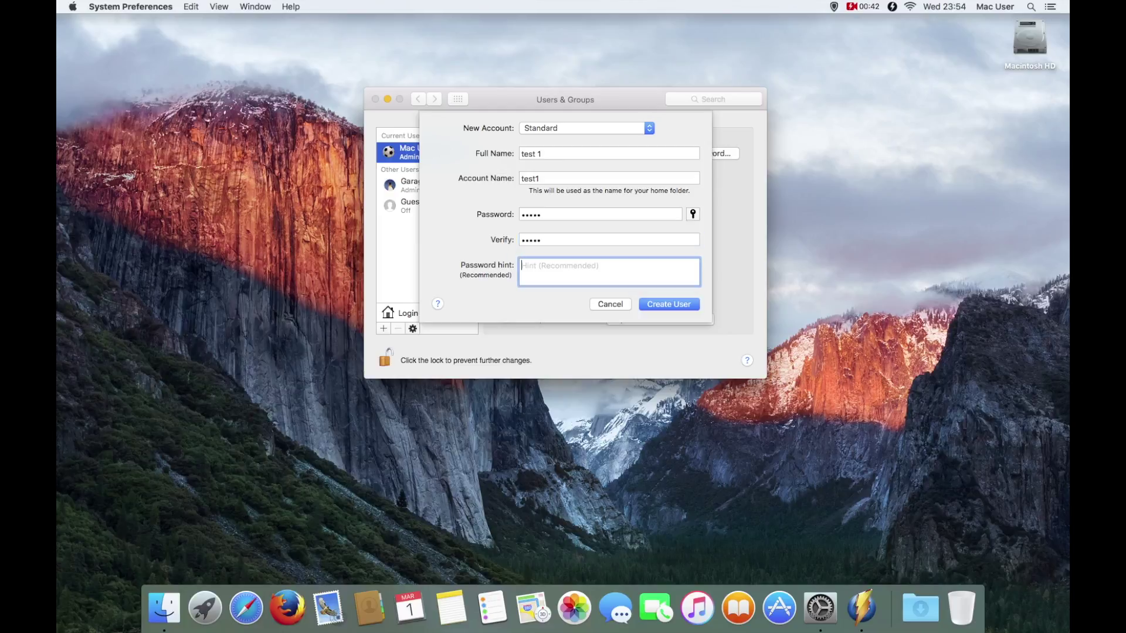
{"action": "type", "text": "fruit"}
{"action": "key", "text": "Return"}
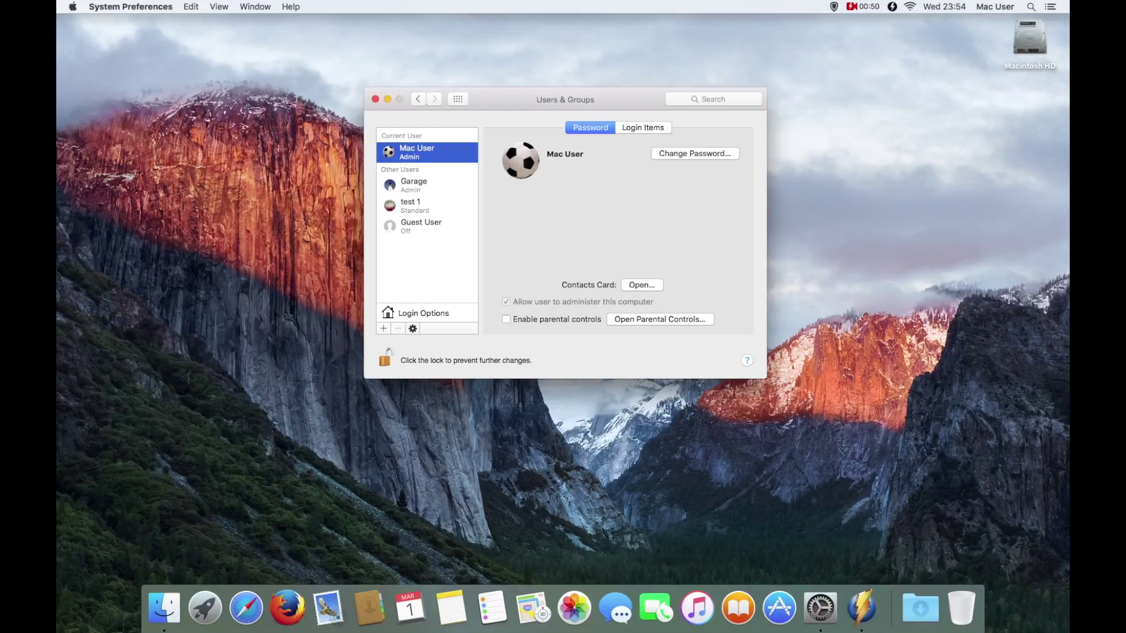
Step: Check the new test 1 user's details, then close System Preferences
{"action": "left_click", "coordinate": [411, 206]}
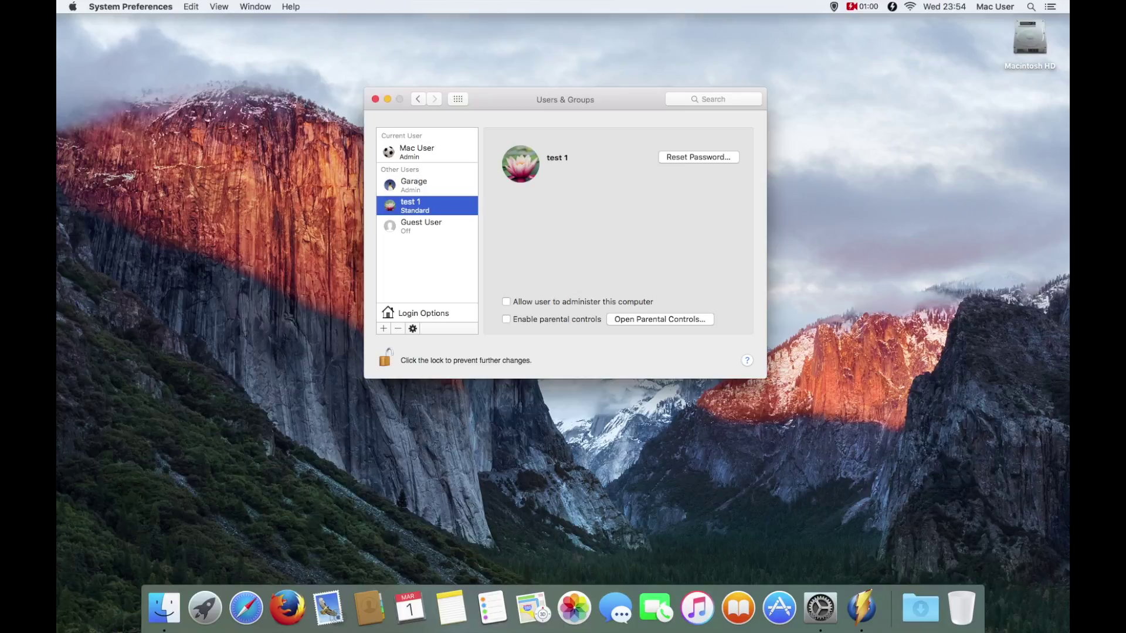
{"action": "left_click", "coordinate": [375, 98]}
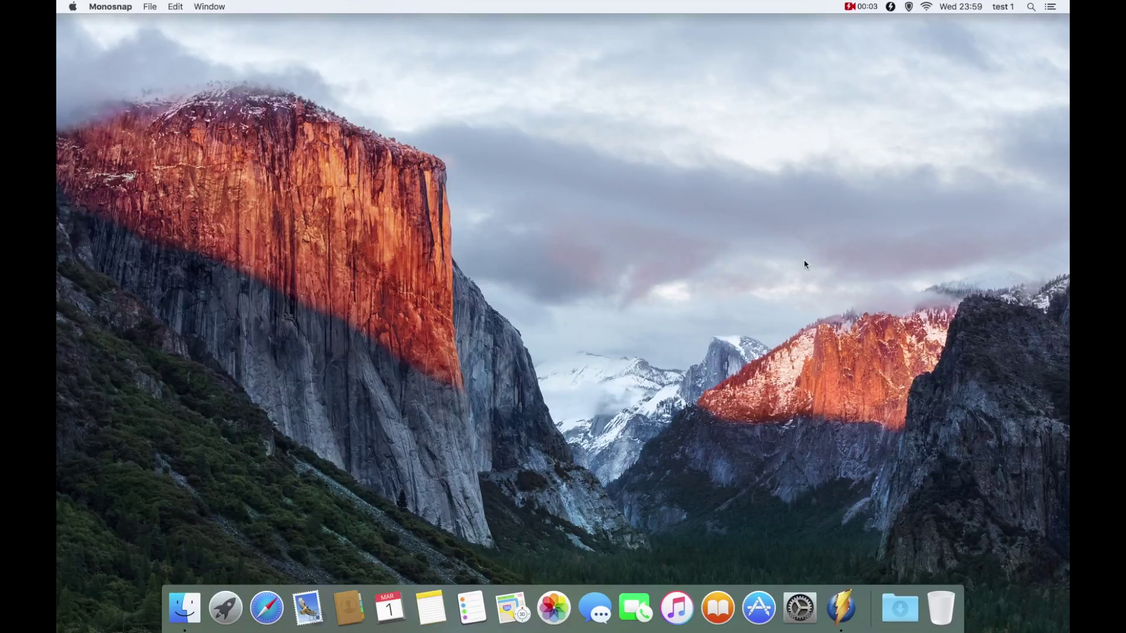
Step: As test 1, check the user switching menu and confirm test 1 as the current Standard user in Users & Groups
{"action": "left_click", "coordinate": [1004, 7]}
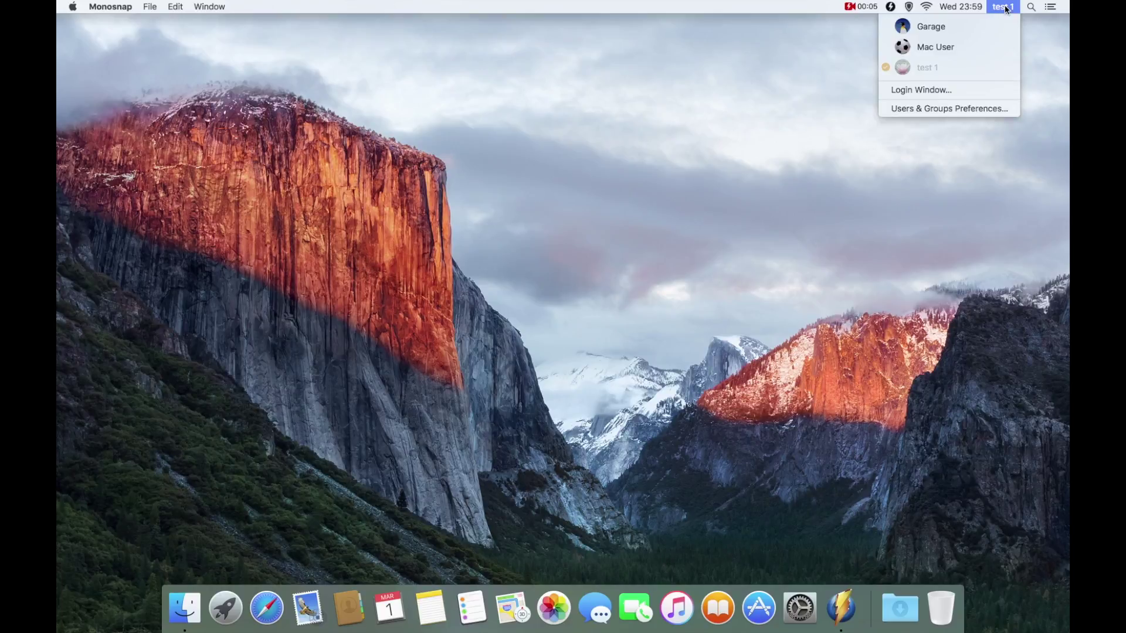
{"action": "left_click", "coordinate": [1004, 7]}
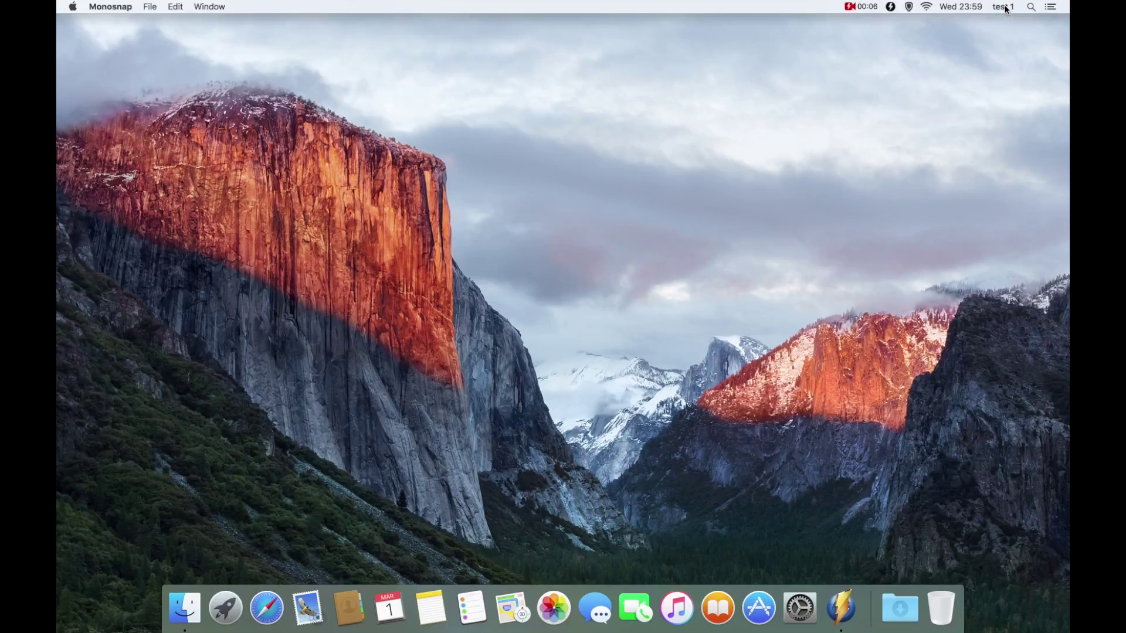
{"action": "left_click", "coordinate": [808, 619]}
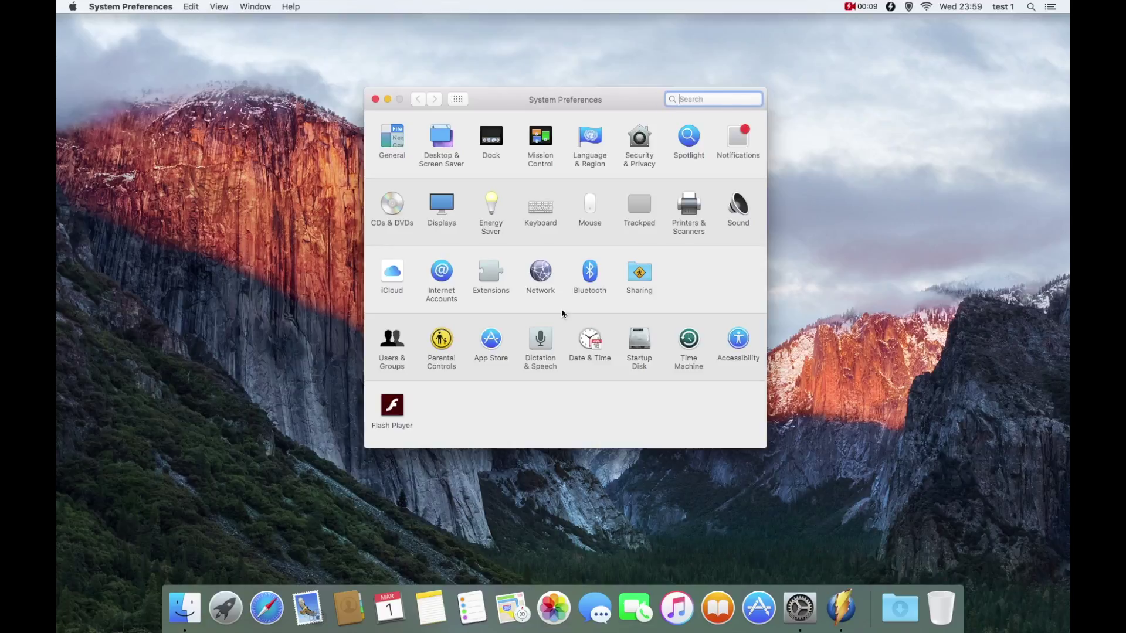
{"action": "left_click", "coordinate": [392, 343]}
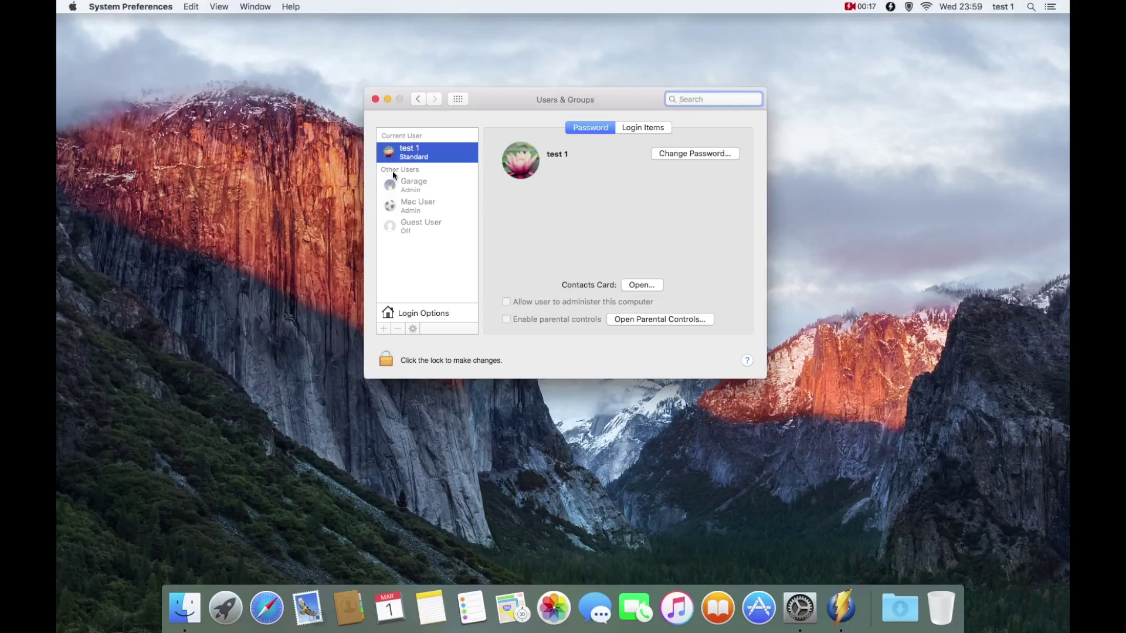
{"action": "left_click", "coordinate": [376, 99]}
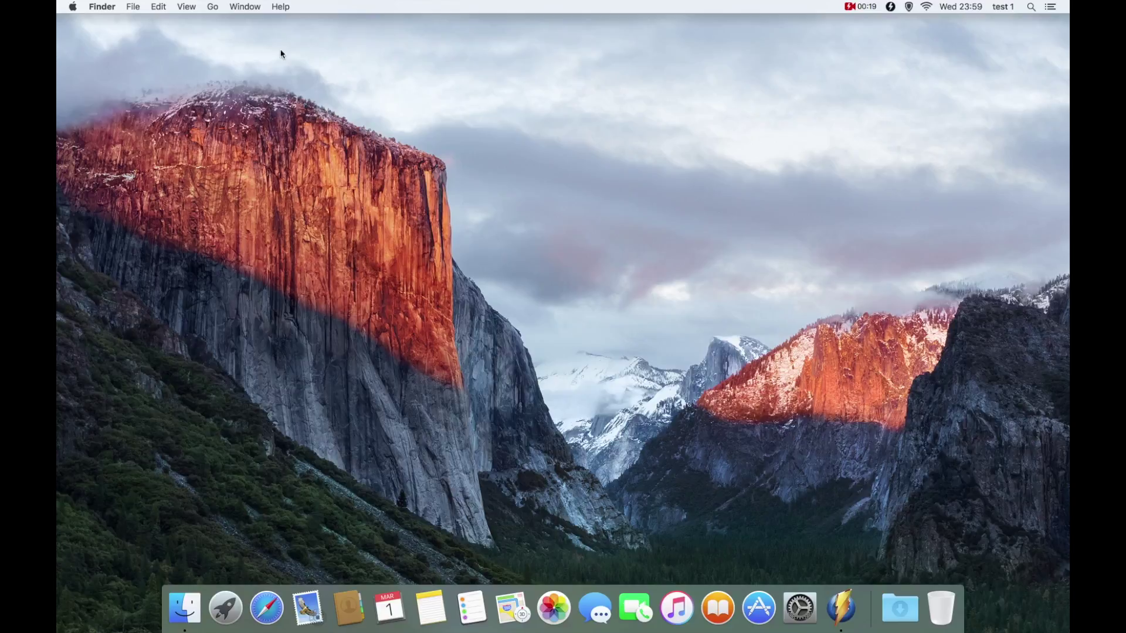
Step: Open the test1 home folder from the Go menu and look inside its Music folder
{"action": "left_click", "coordinate": [218, 7]}
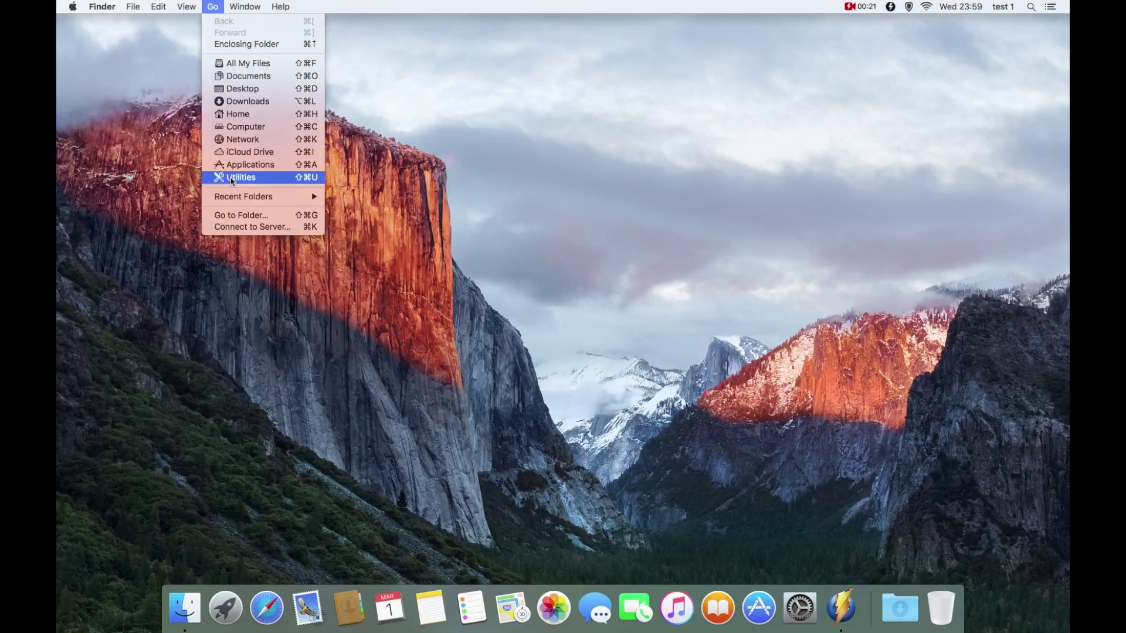
{"action": "left_click", "coordinate": [238, 114]}
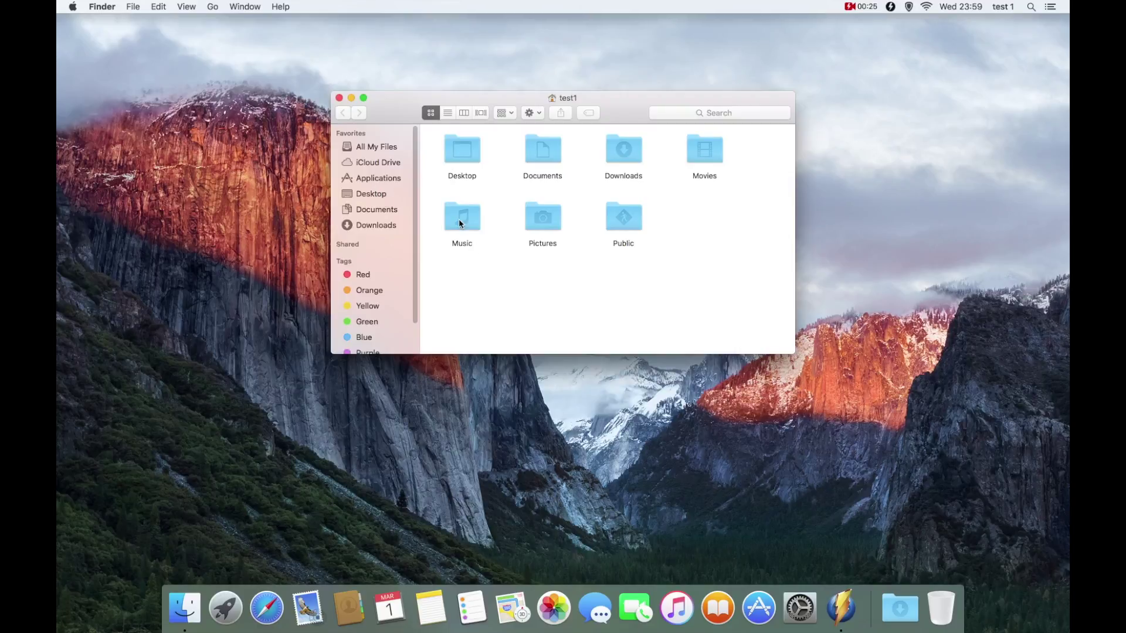
{"action": "double_click", "coordinate": [460, 220]}
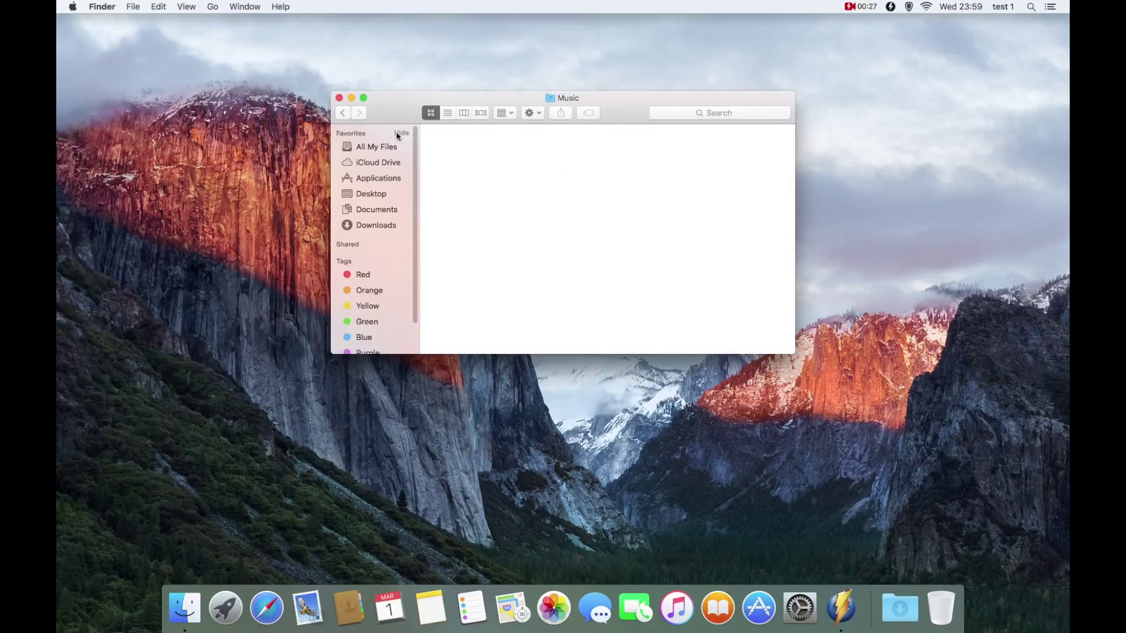
{"action": "left_click", "coordinate": [342, 113]}
Step: Browse the Desktop, Public and Movies folders, then close the Finder window
{"action": "double_click", "coordinate": [459, 151]}
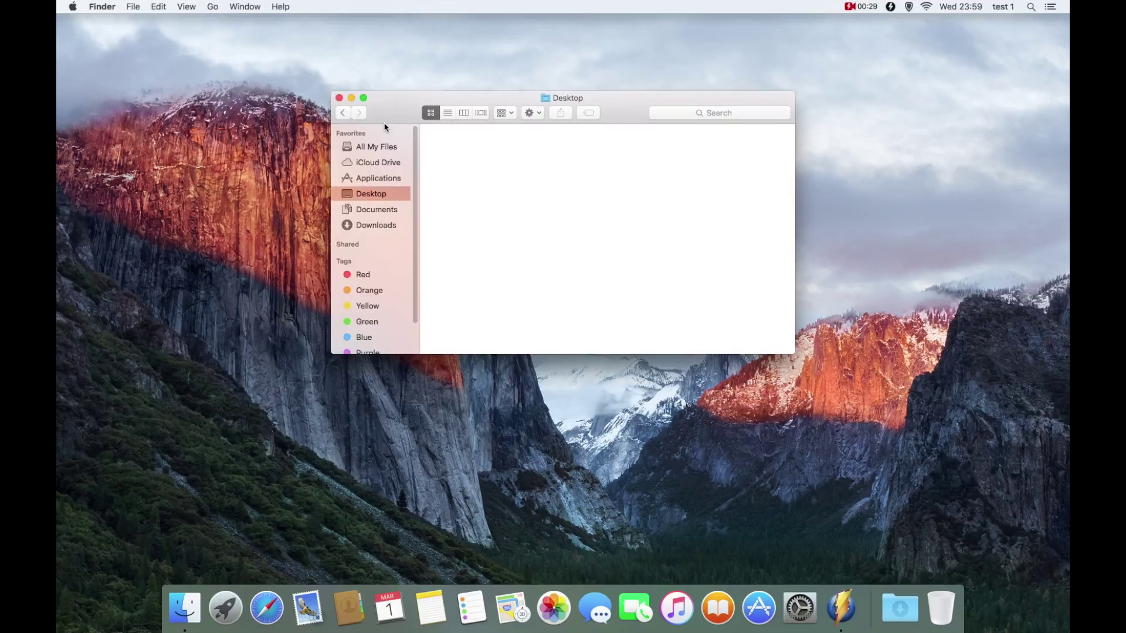
{"action": "left_click", "coordinate": [343, 113]}
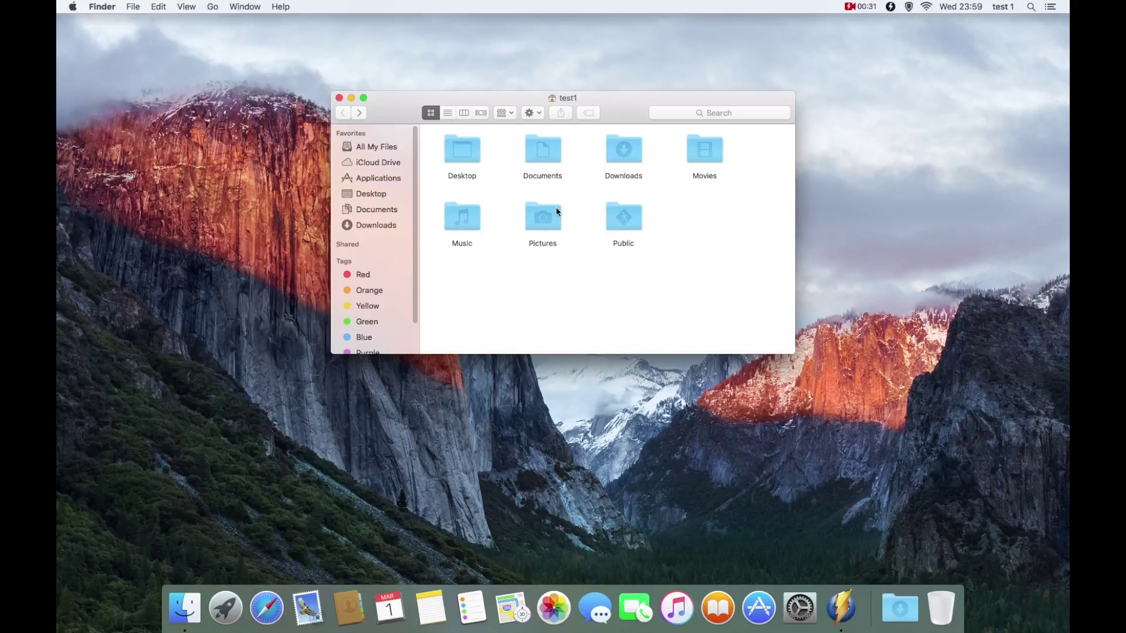
{"action": "double_click", "coordinate": [623, 218]}
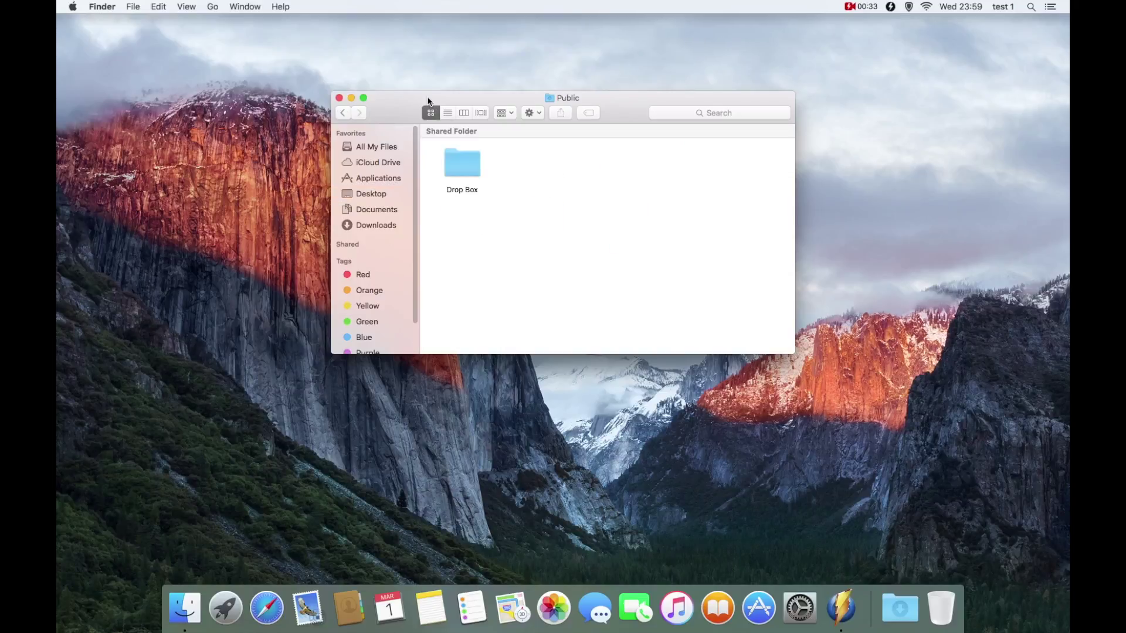
{"action": "left_click", "coordinate": [344, 112]}
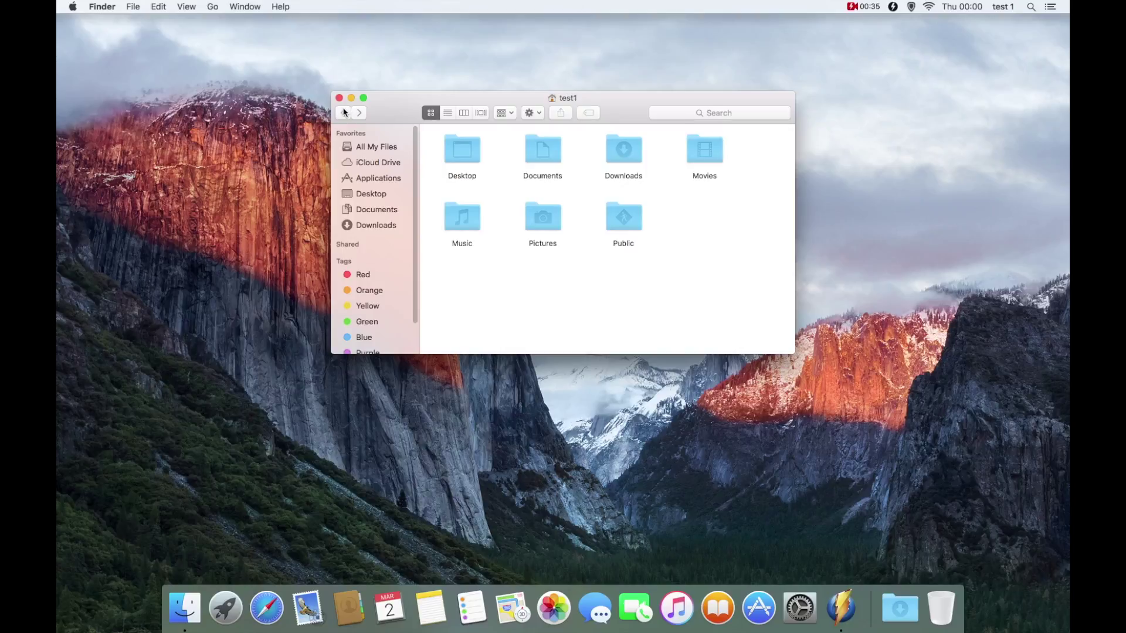
{"action": "double_click", "coordinate": [698, 152]}
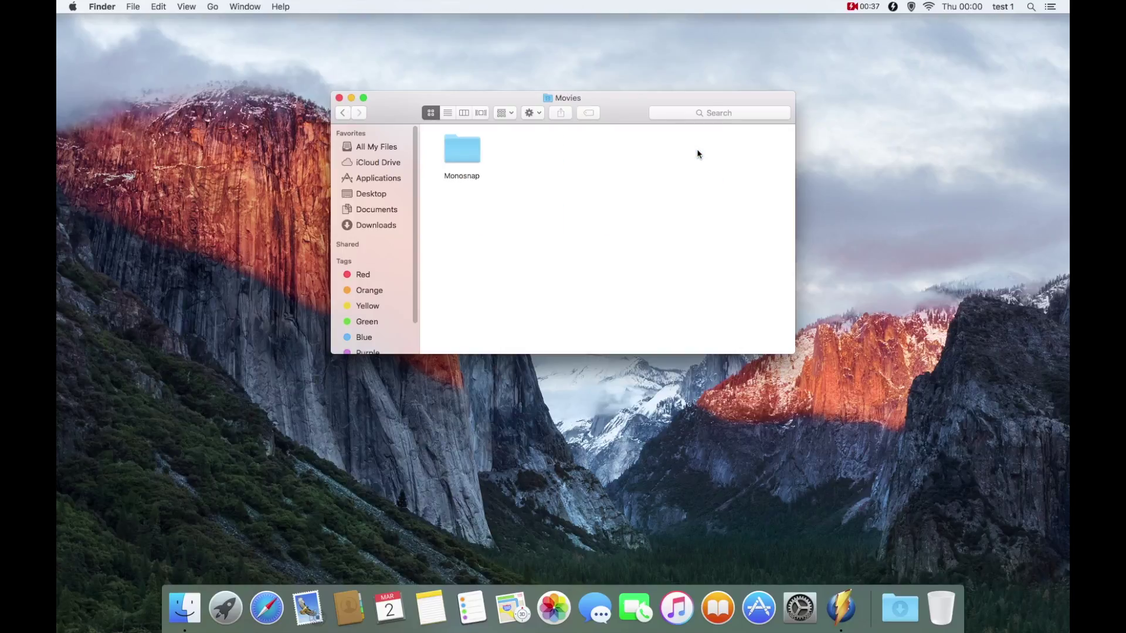
{"action": "left_click", "coordinate": [345, 112]}
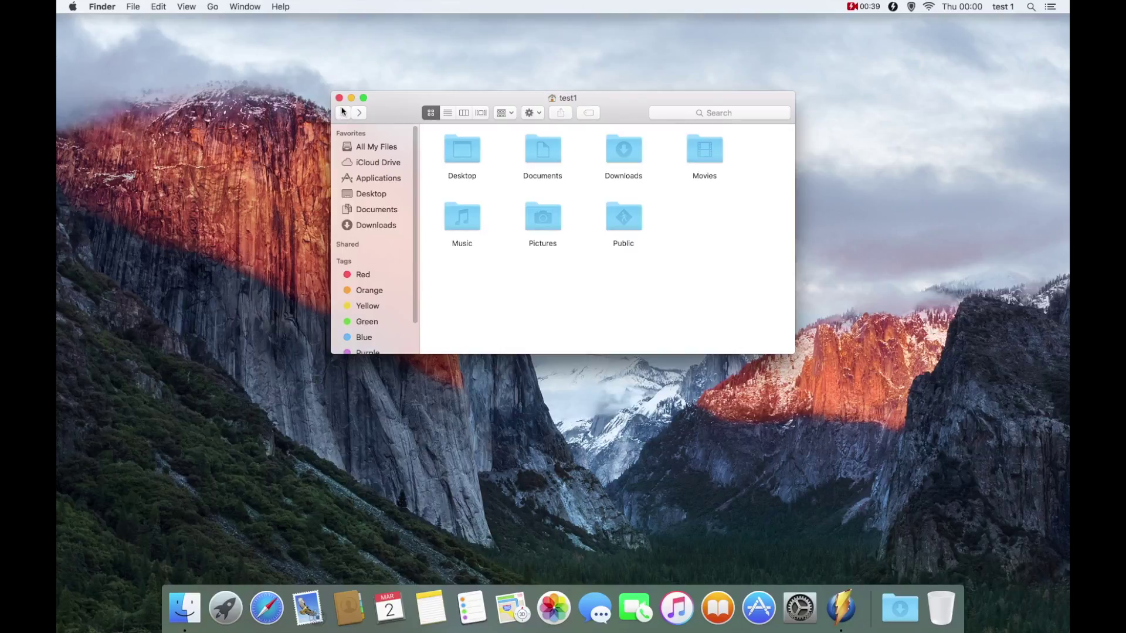
{"action": "left_click", "coordinate": [338, 98]}
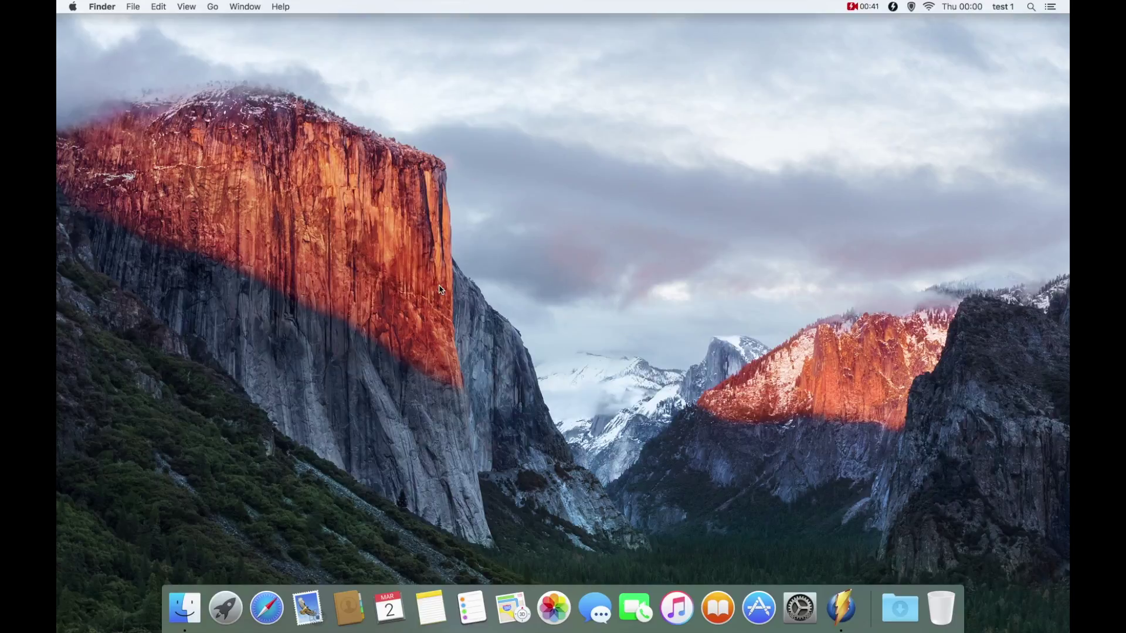
Step: Move an app icon left in the Dock and dismiss Calendar's Dock options
{"action": "left_click_drag", "start_coordinate": [512, 608], "coordinate": [453, 612]}
{"action": "left_click", "coordinate": [377, 613]}
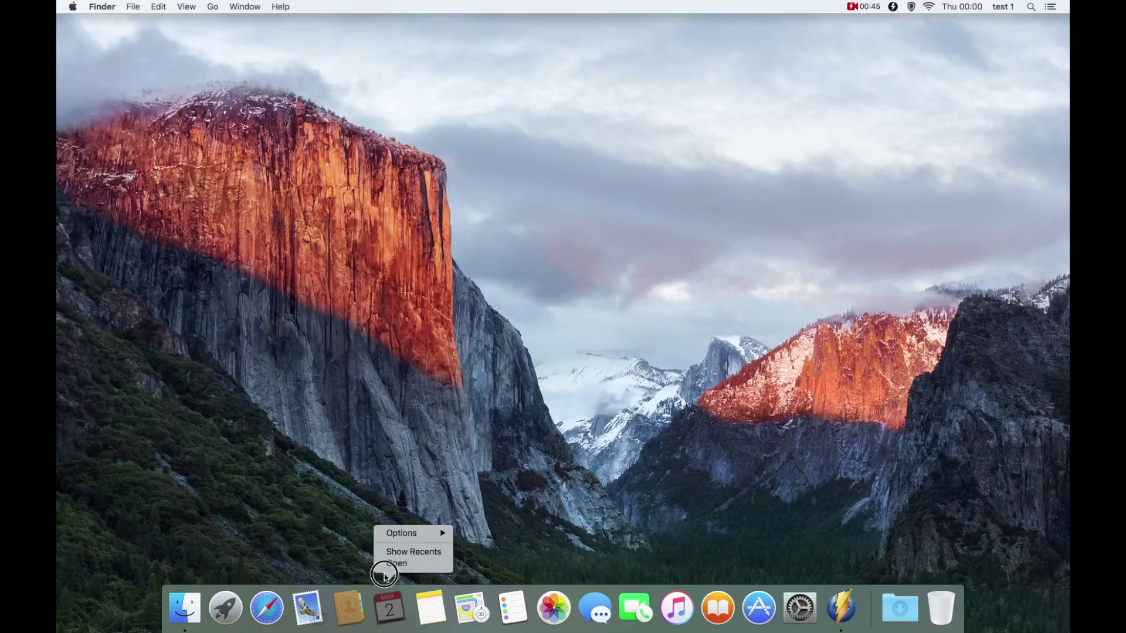
{"action": "left_click", "coordinate": [378, 453]}
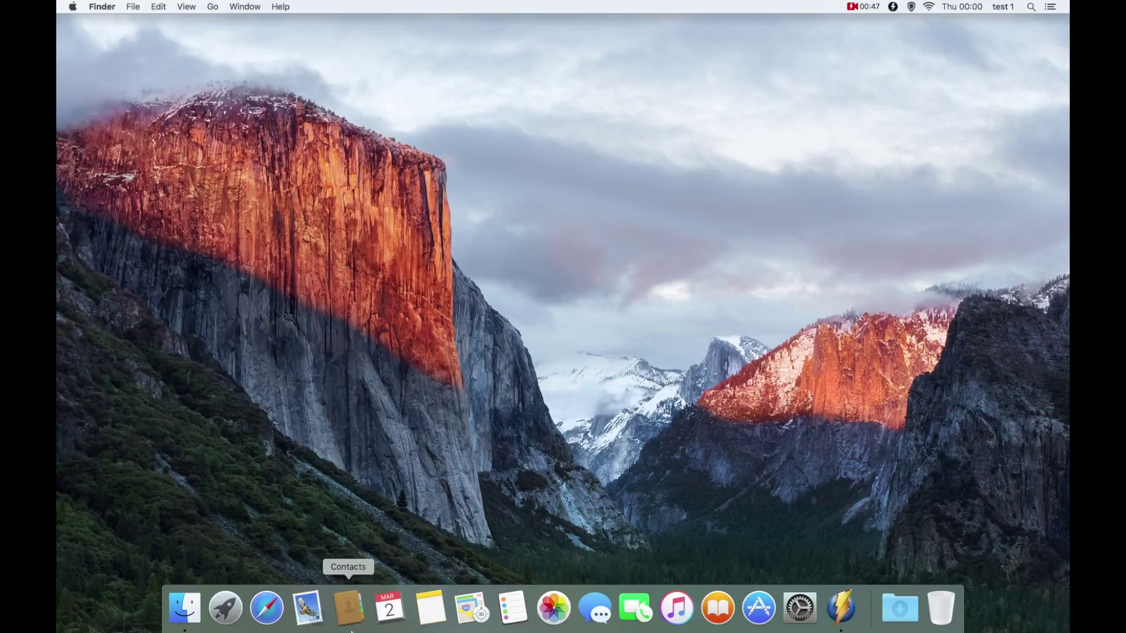
Step: Remove Contacts from the Dock, move FaceTime to follow iTunes, and bring up the log-out option
{"action": "left_click_drag", "start_coordinate": [350, 613], "coordinate": [360, 368]}
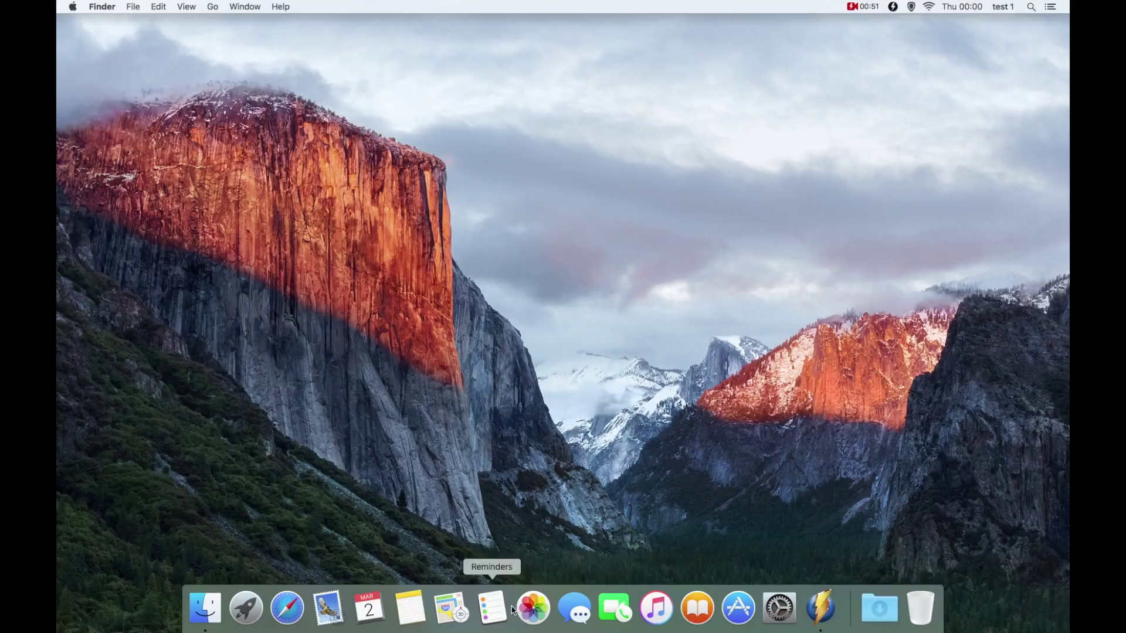
{"action": "left_click_drag", "start_coordinate": [616, 612], "coordinate": [683, 610]}
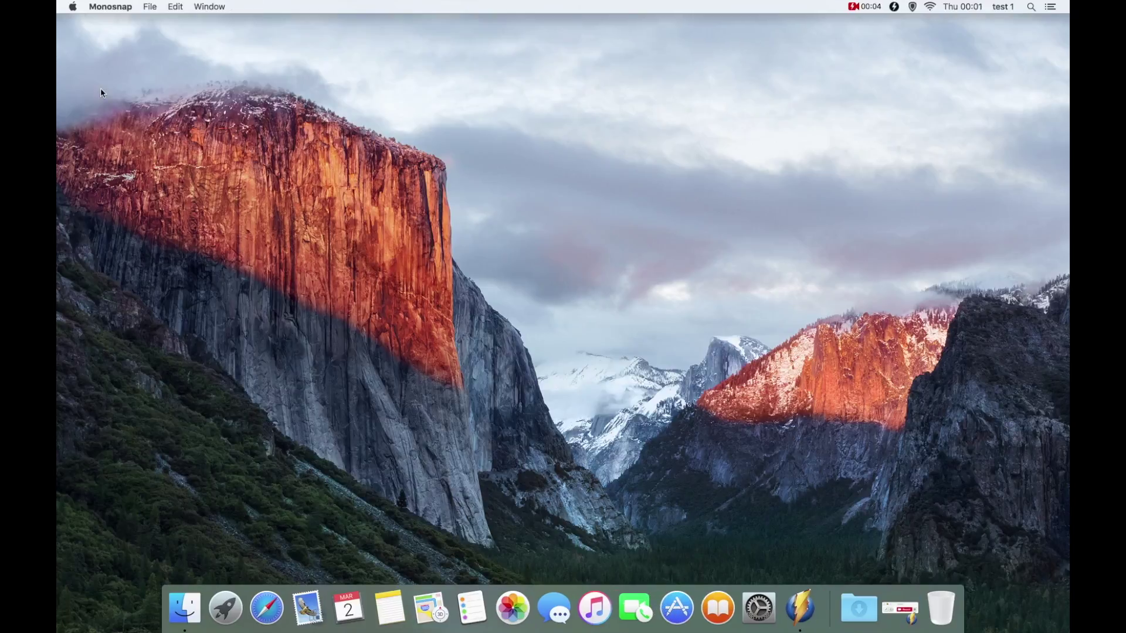
{"action": "left_click", "coordinate": [77, 21]}
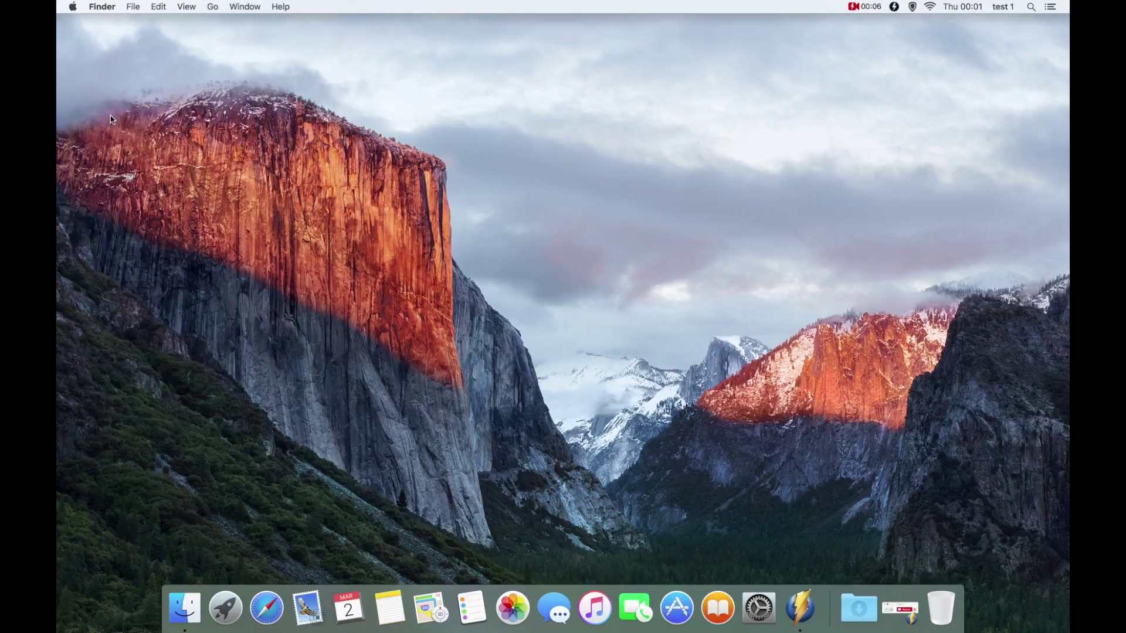
{"action": "left_click", "coordinate": [74, 7]}
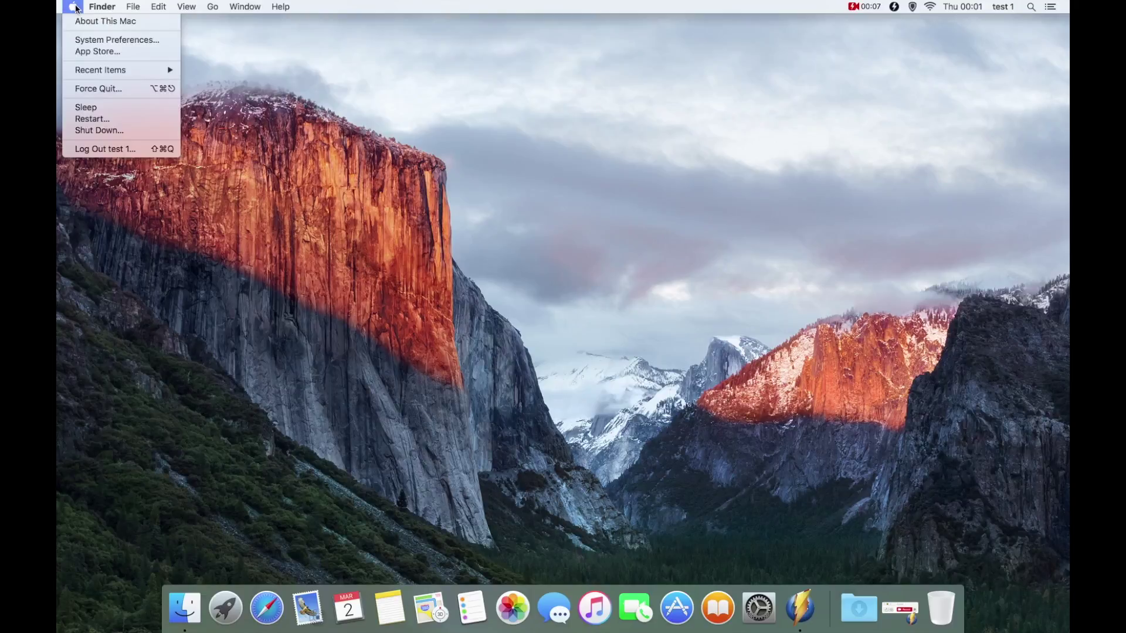
Step: Log out of test 1, then as admin open Users & Groups in System Preferences
{"action": "left_click", "coordinate": [102, 148]}
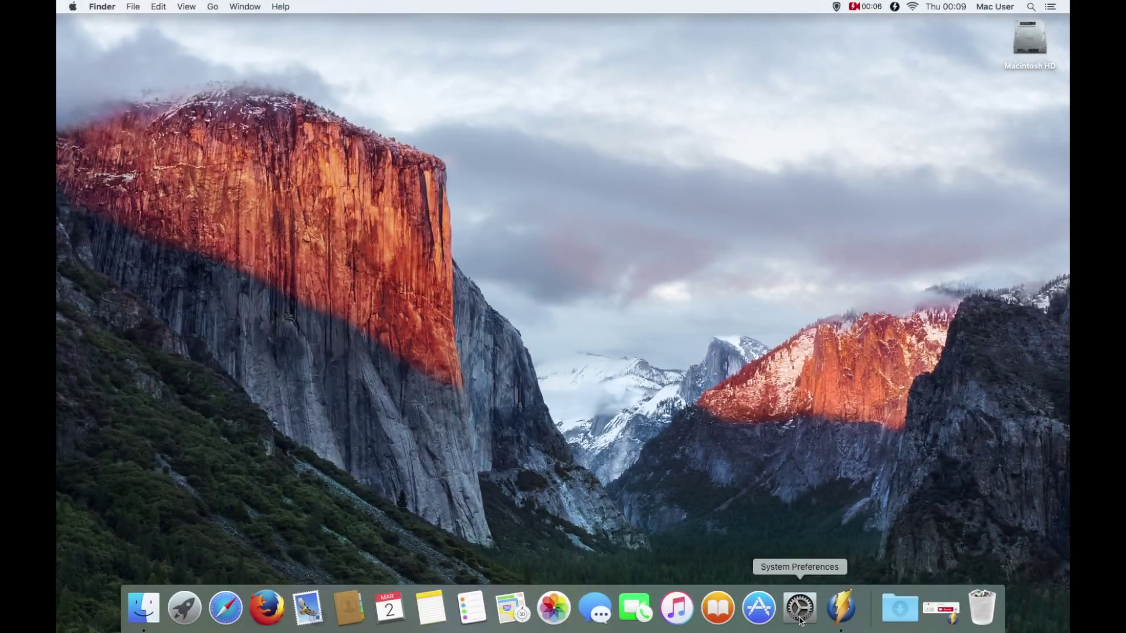
{"action": "left_click", "coordinate": [800, 613]}
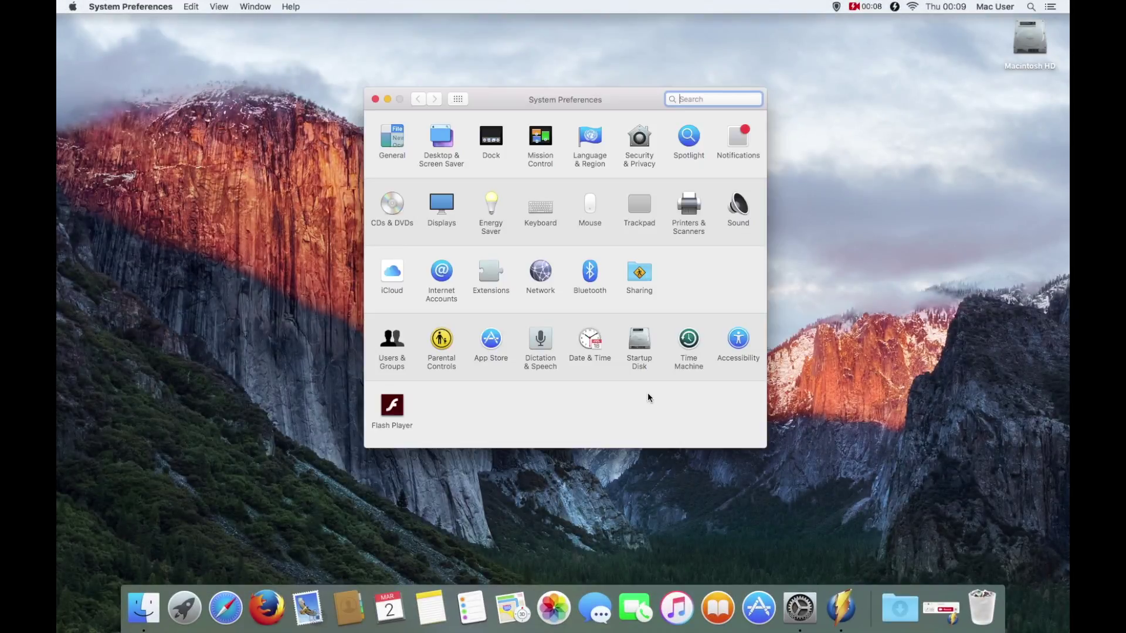
{"action": "left_click", "coordinate": [392, 341]}
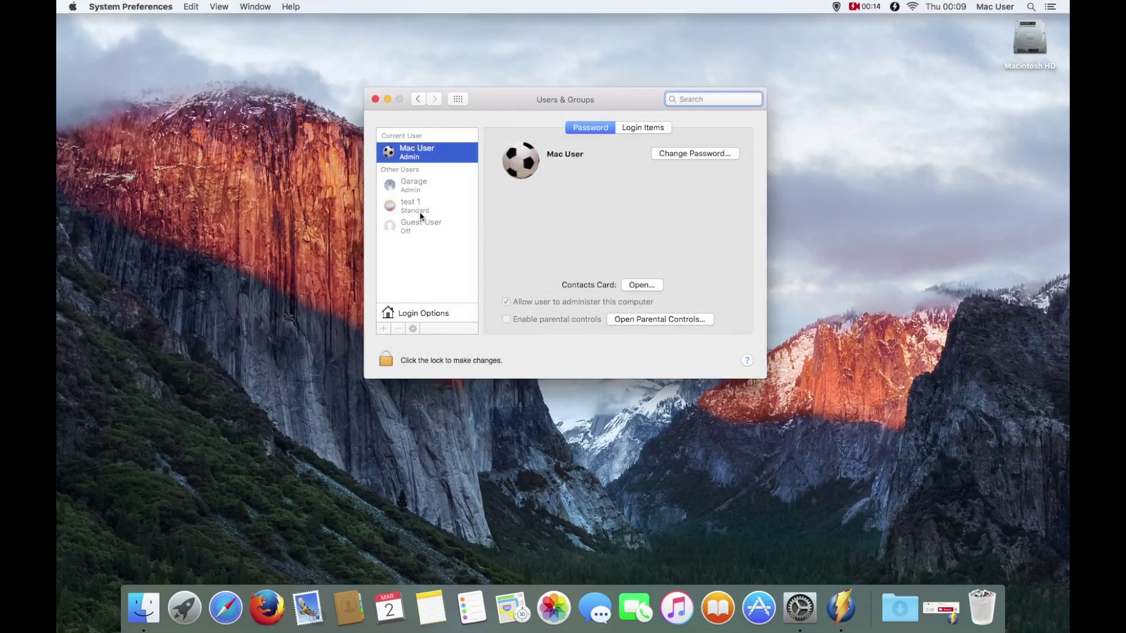
Step: Unlock Users & Groups with the admin password and select the test 1 account
{"action": "left_click", "coordinate": [387, 359]}
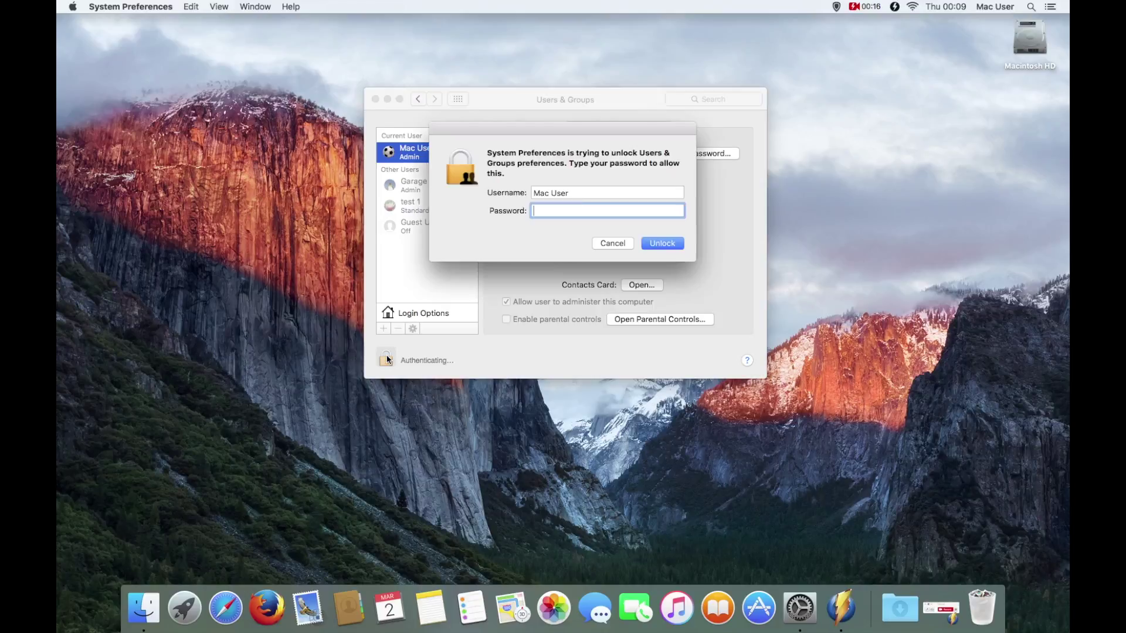
{"action": "type", "text": "******"}
{"action": "key", "text": "Return"}
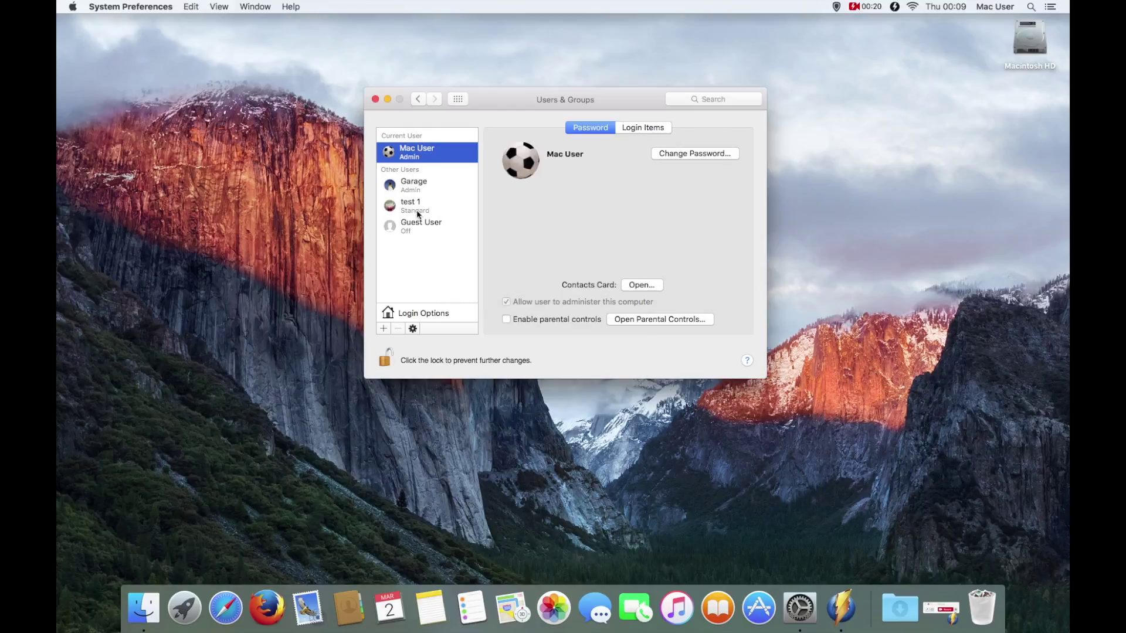
{"action": "left_click", "coordinate": [411, 206]}
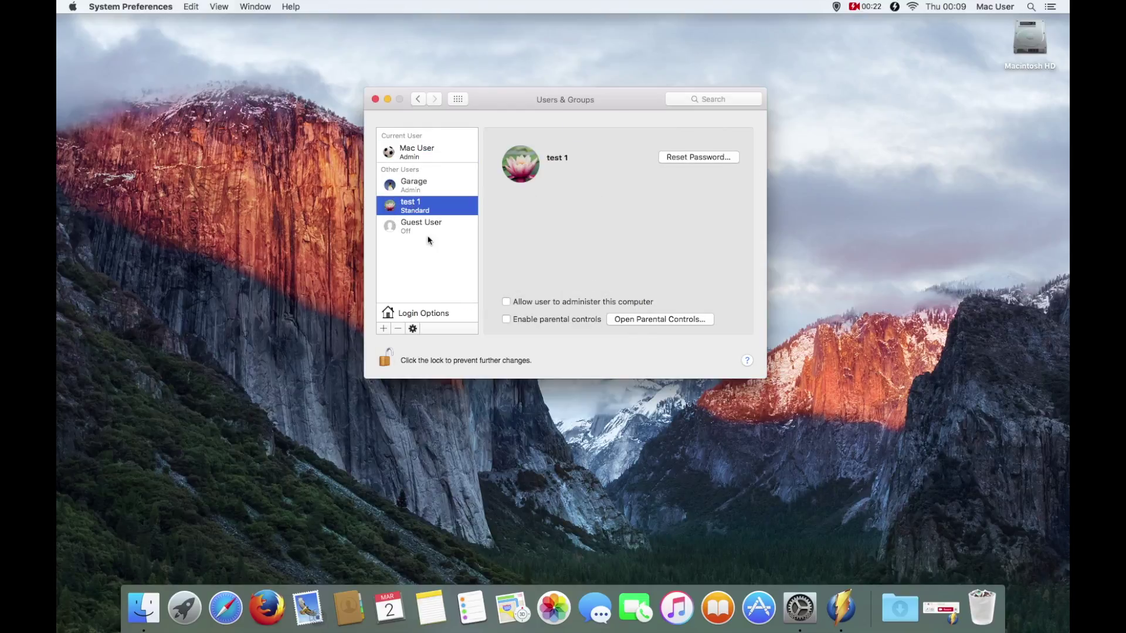
{"action": "double_click", "coordinate": [1030, 40]}
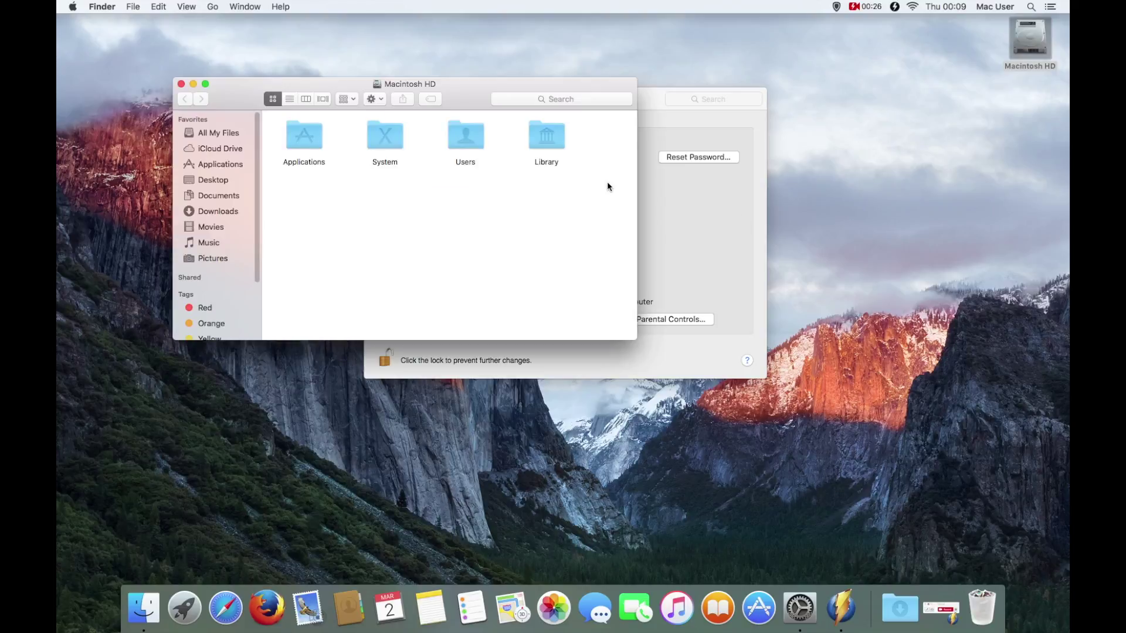
{"action": "double_click", "coordinate": [466, 138]}
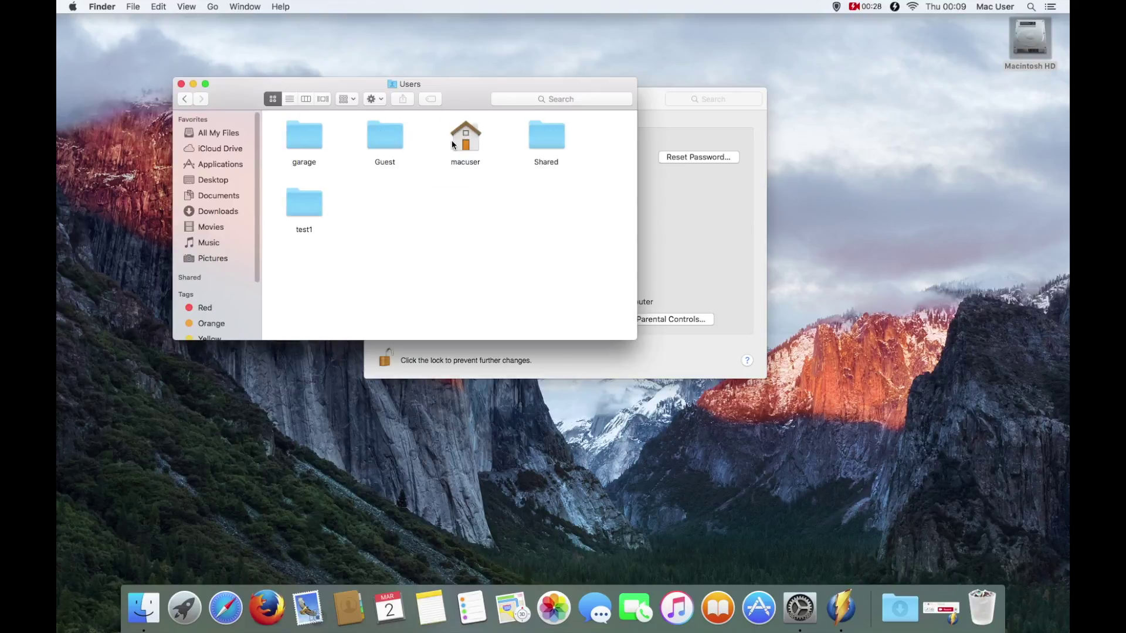
{"action": "double_click", "coordinate": [303, 210]}
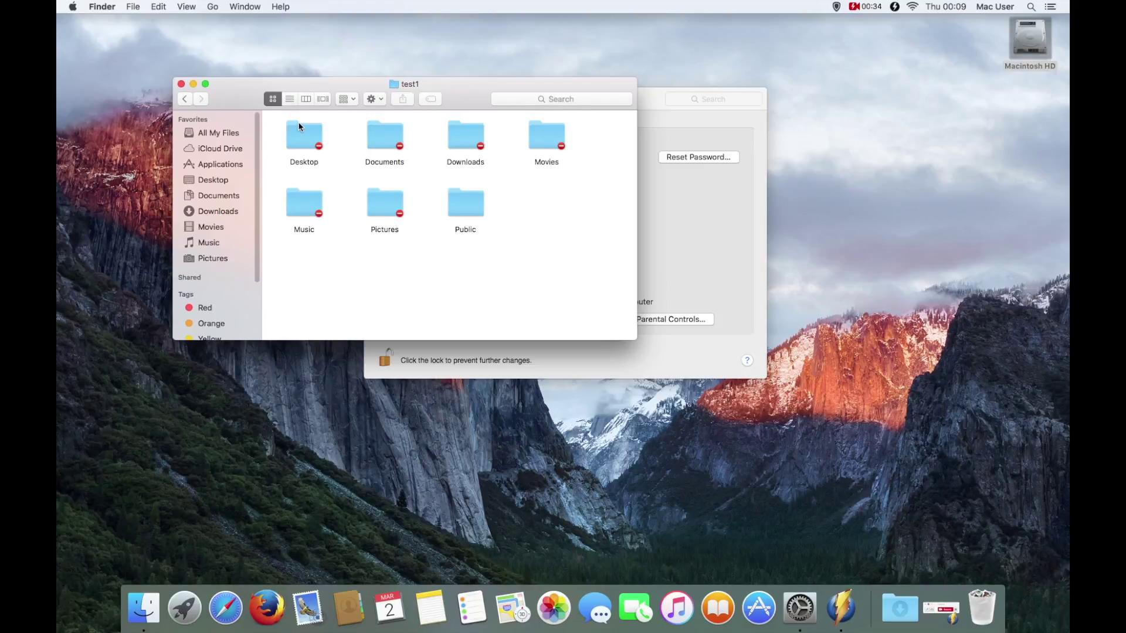
{"action": "left_click", "coordinate": [178, 86]}
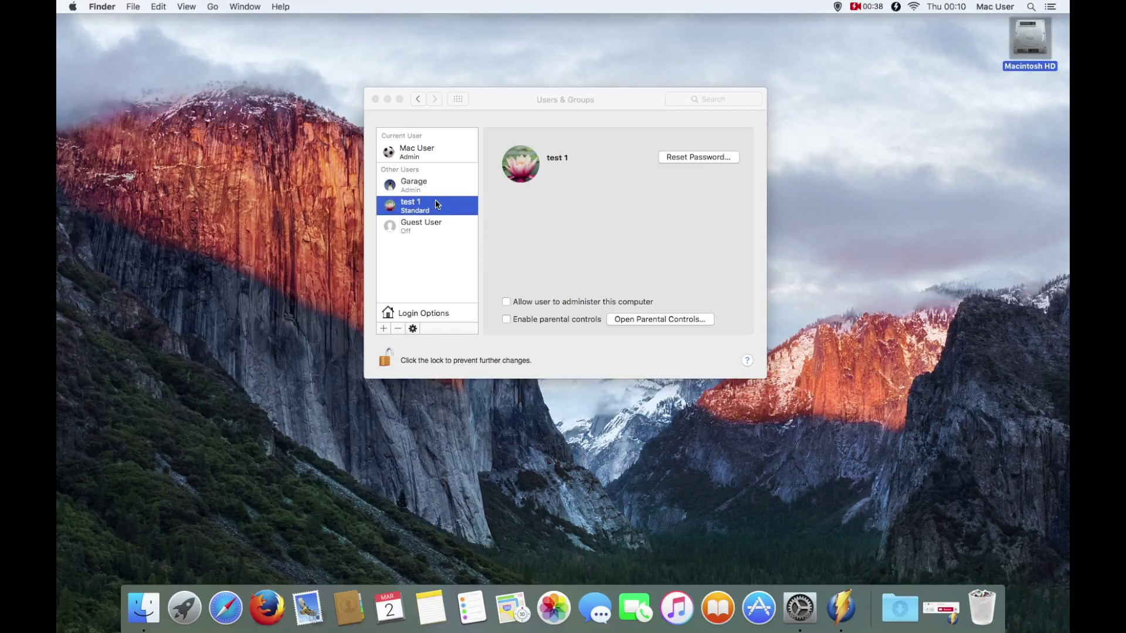
Step: Delete the test 1 user, choosing to delete its home folder and erase it securely
{"action": "left_click", "coordinate": [399, 329]}
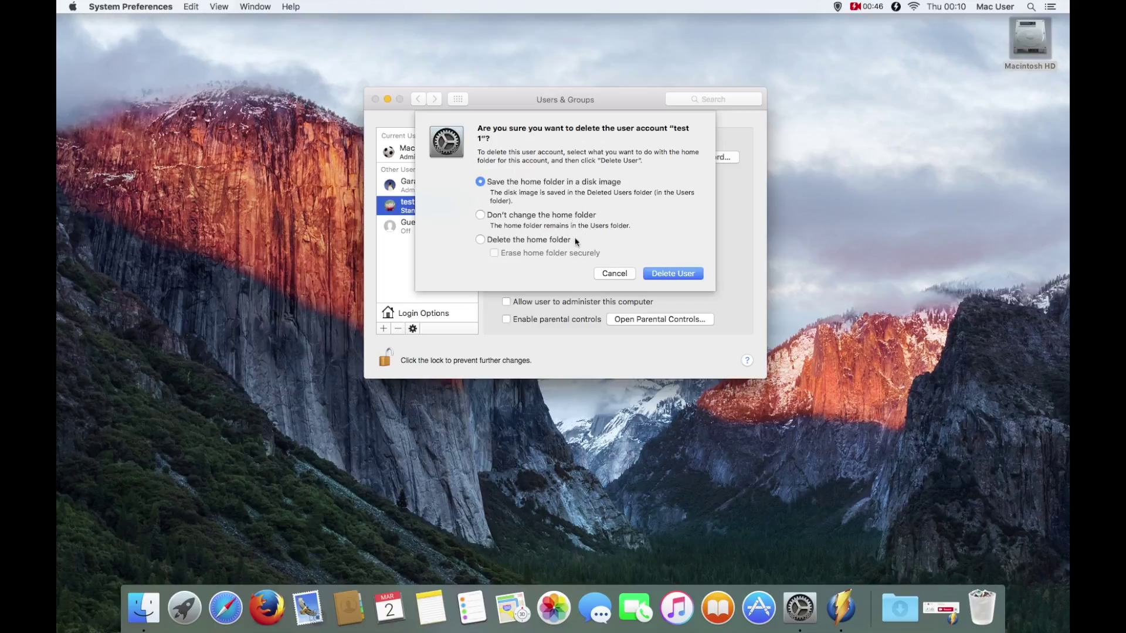
{"action": "left_click", "coordinate": [507, 243]}
{"action": "left_click", "coordinate": [536, 253]}
{"action": "left_click", "coordinate": [669, 275]}
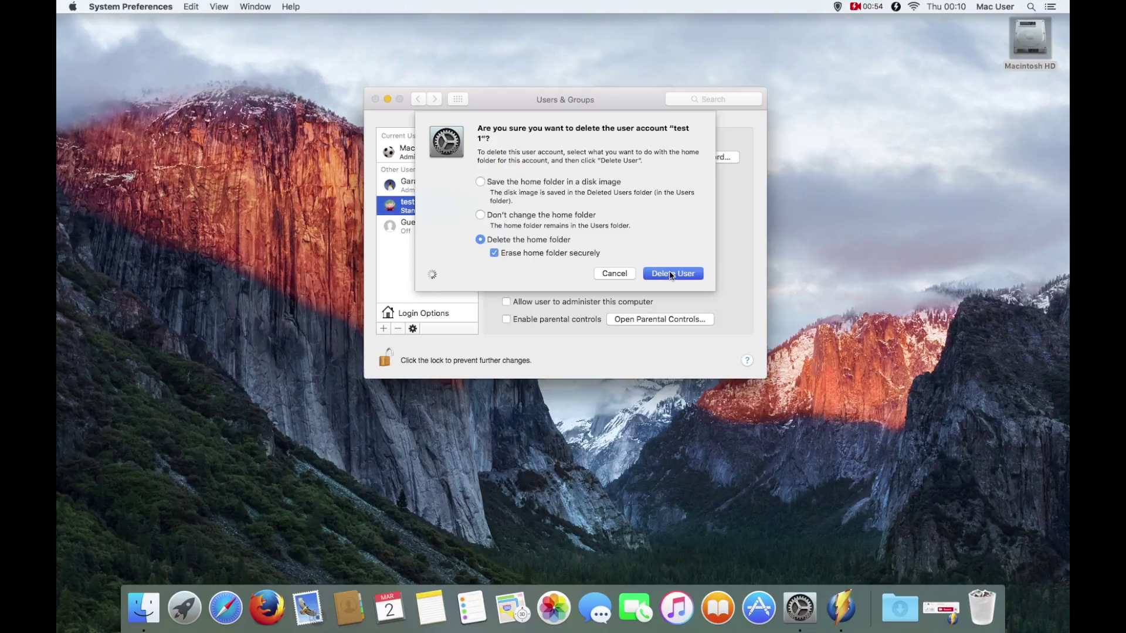
{"action": "left_click", "coordinate": [671, 274]}
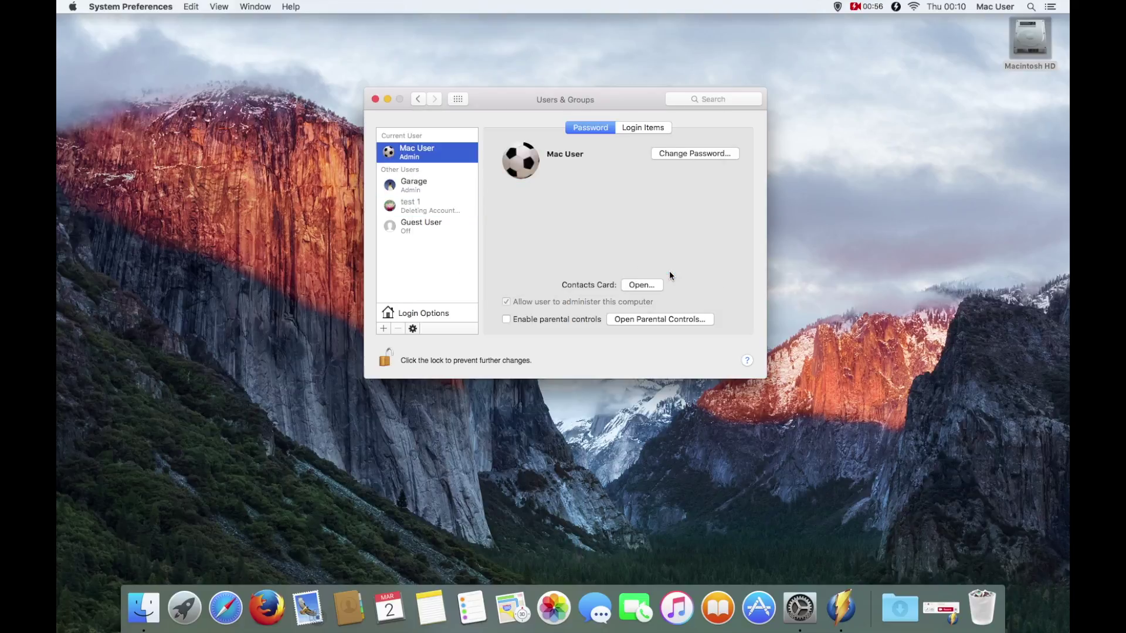
{"action": "left_click", "coordinate": [1028, 37]}
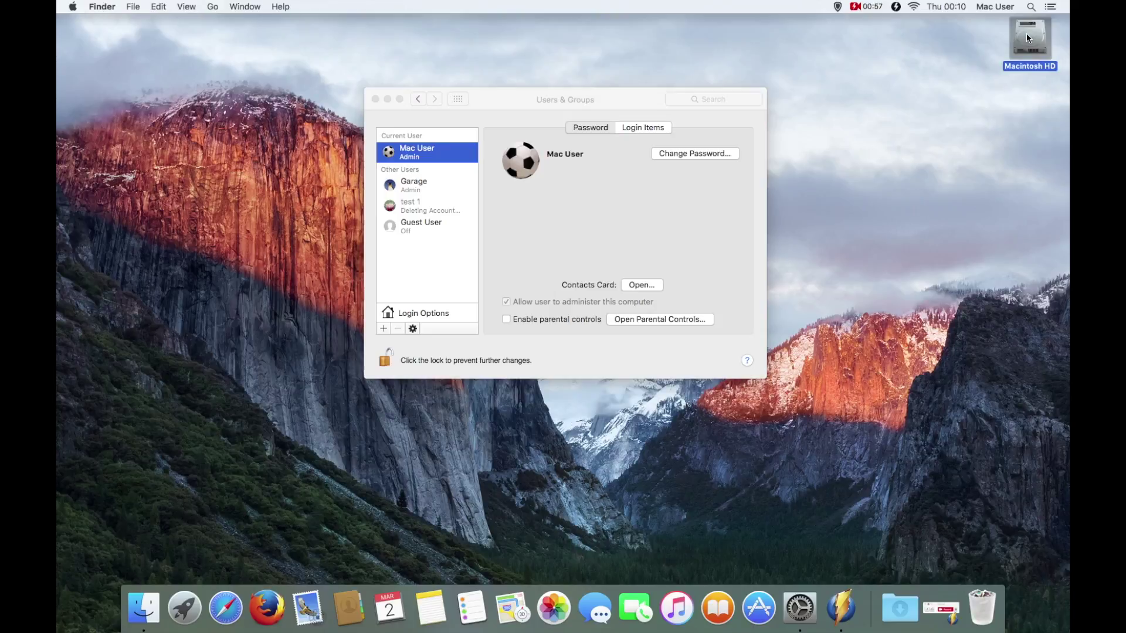
Step: Check Macintosh HD > Users to confirm the test1 folder is gone, then close the window
{"action": "double_click", "coordinate": [1026, 38]}
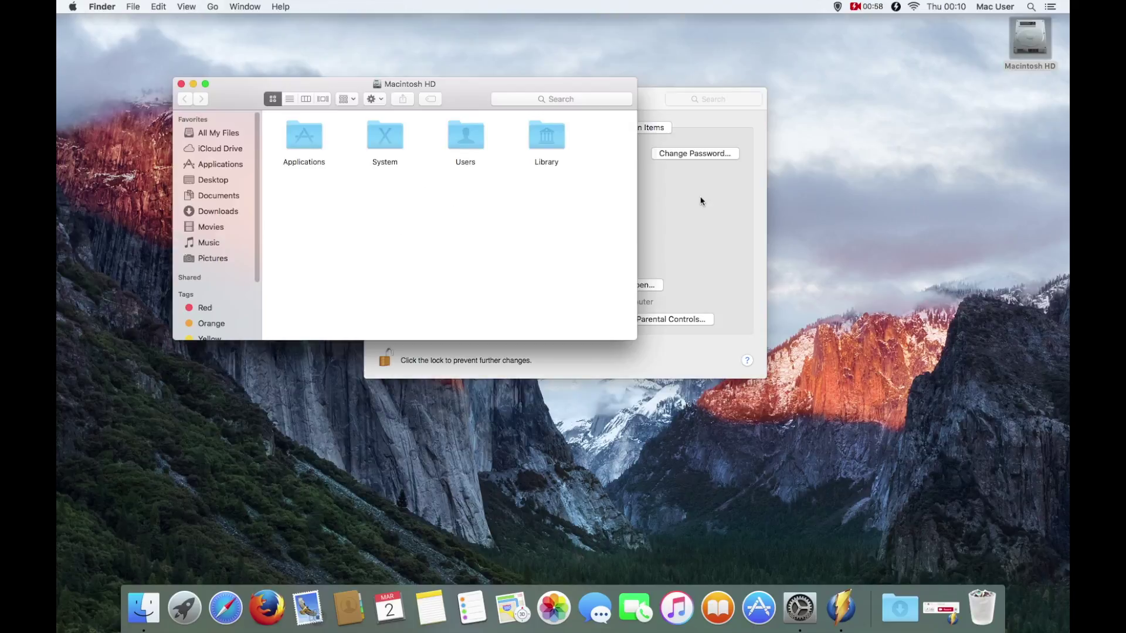
{"action": "double_click", "coordinate": [482, 138]}
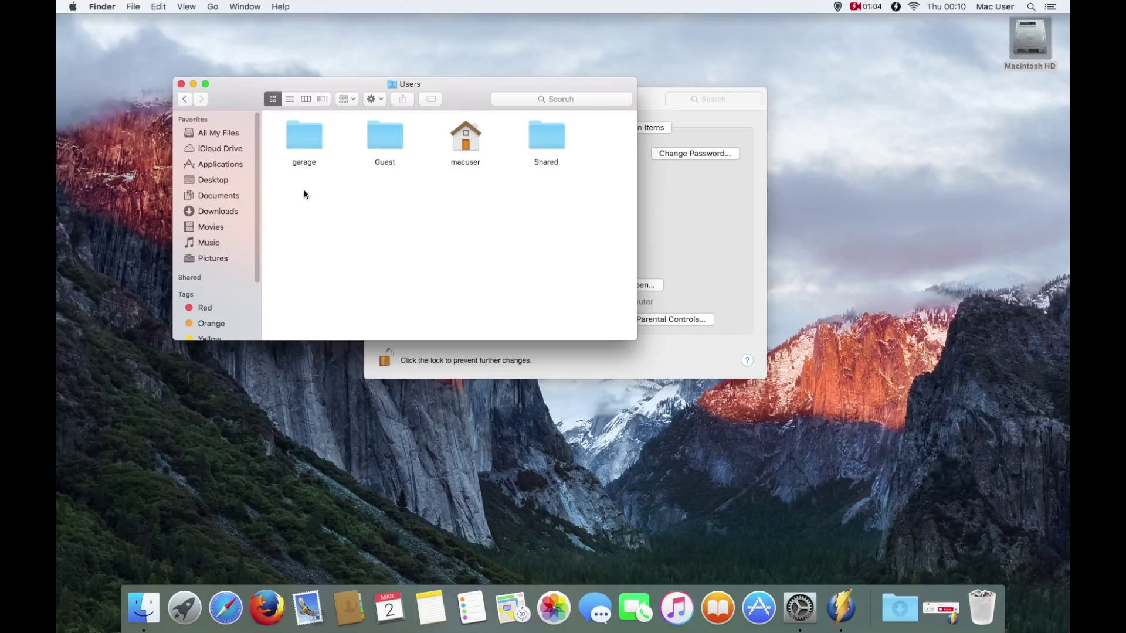
{"action": "left_click", "coordinate": [181, 83]}
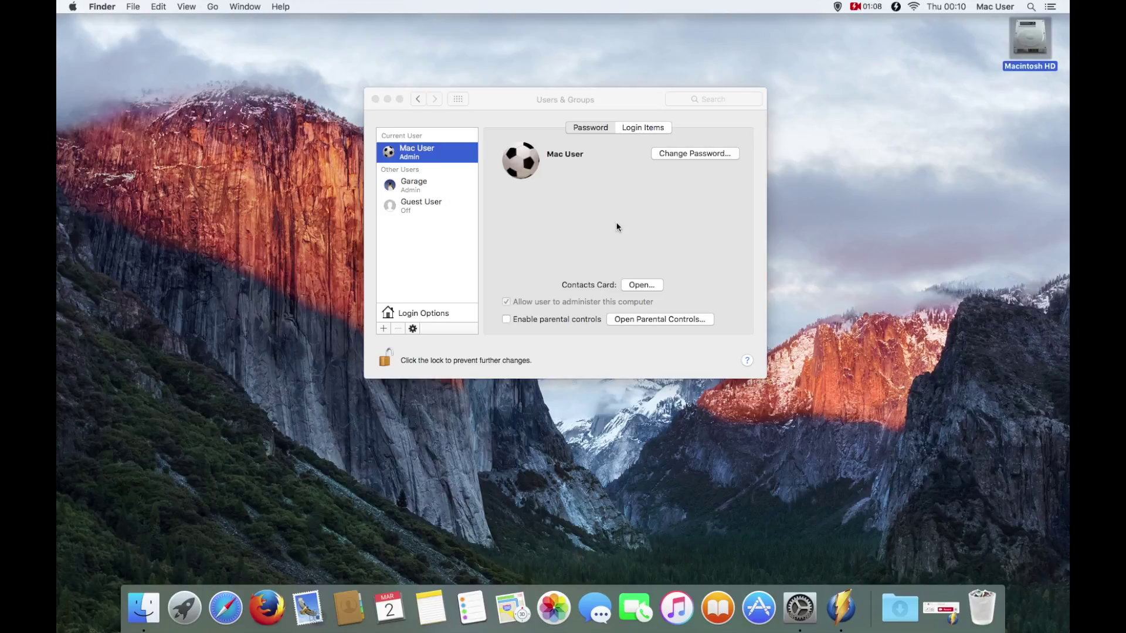